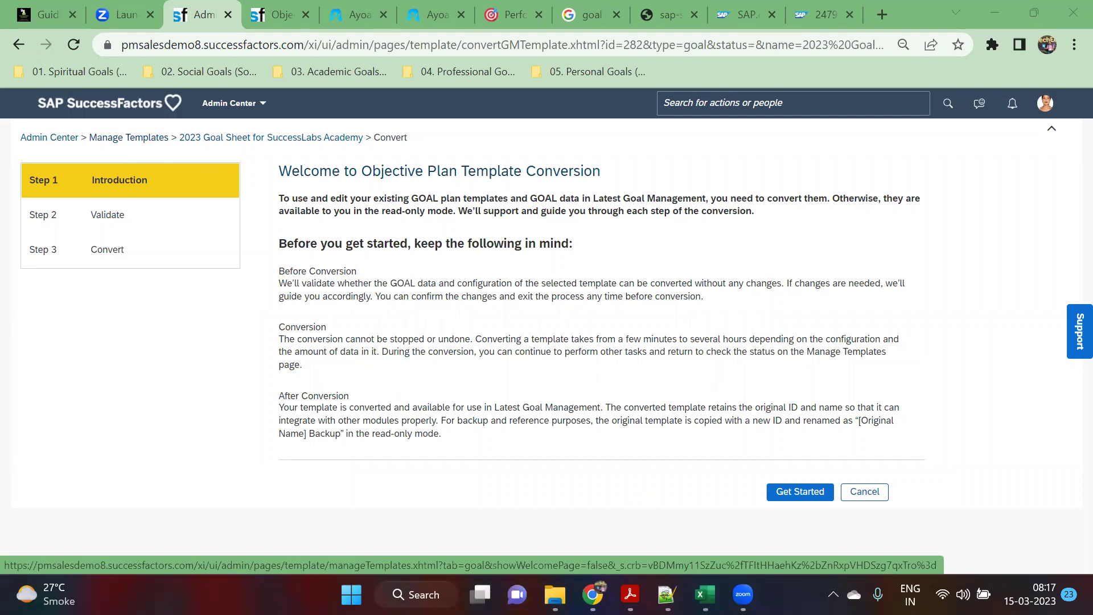
# Step: Minimize the Acrobat guide and close the Objectives browser tab
pyautogui.hotkey('alt', 'Tab')
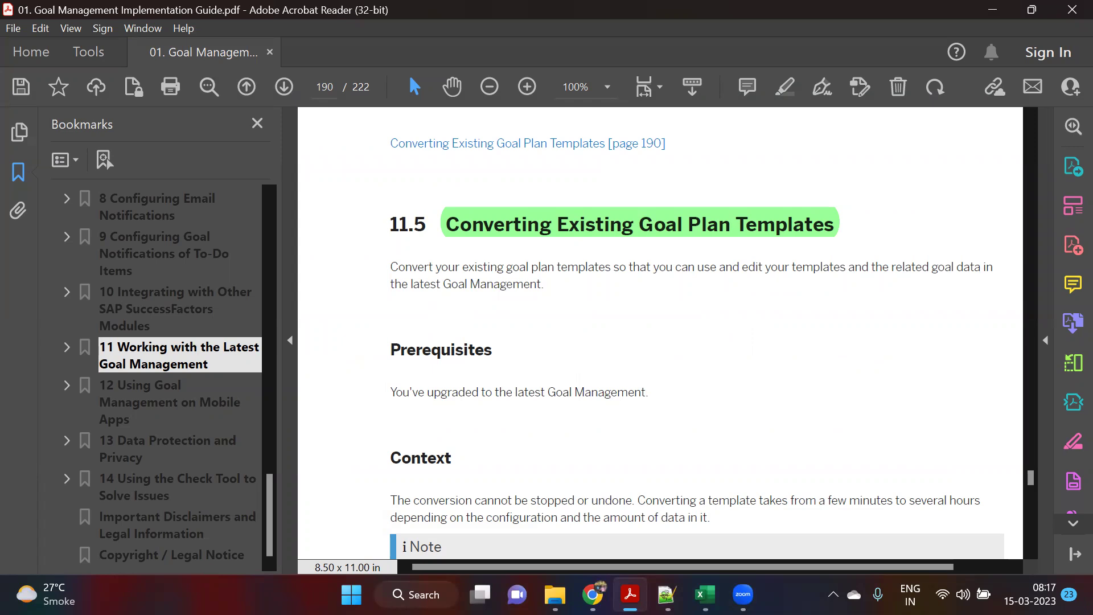
pyautogui.click(995, 11)
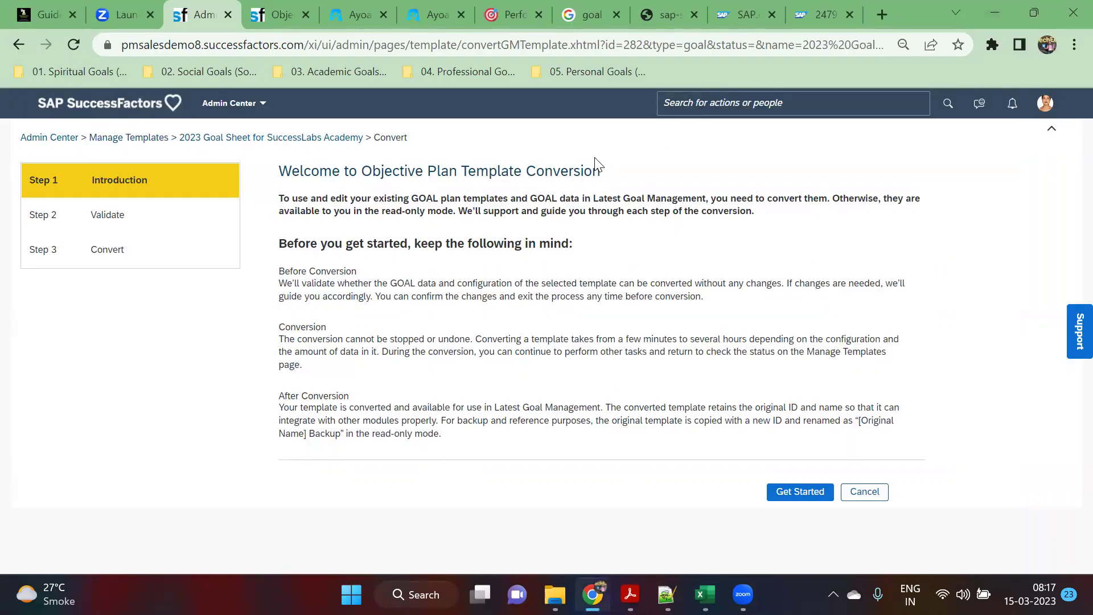
pyautogui.click(271, 7)
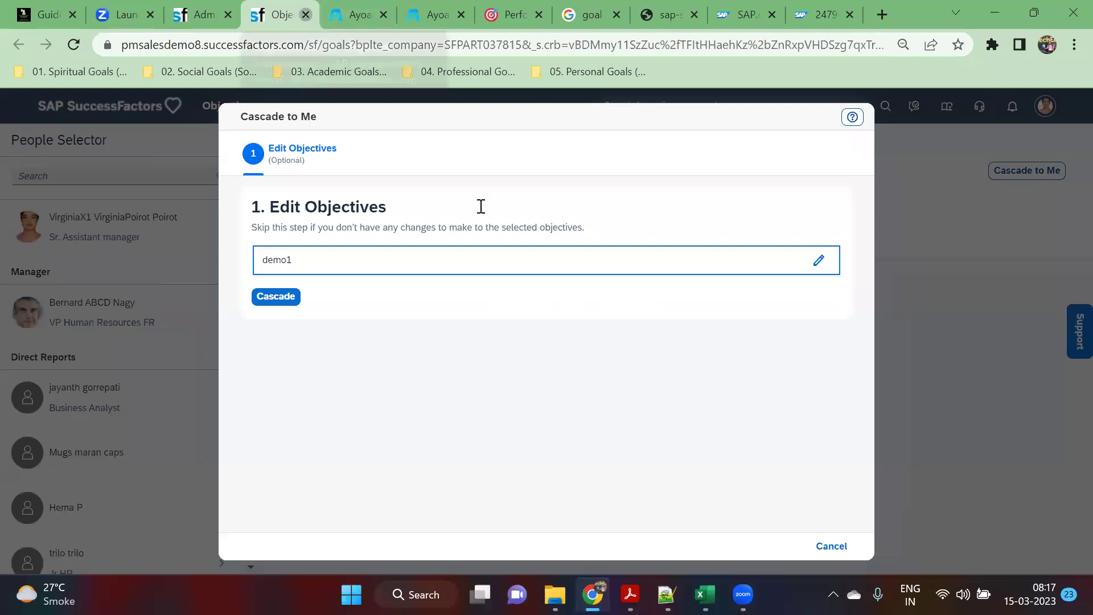
pyautogui.hotkey('ctrl', 'w')
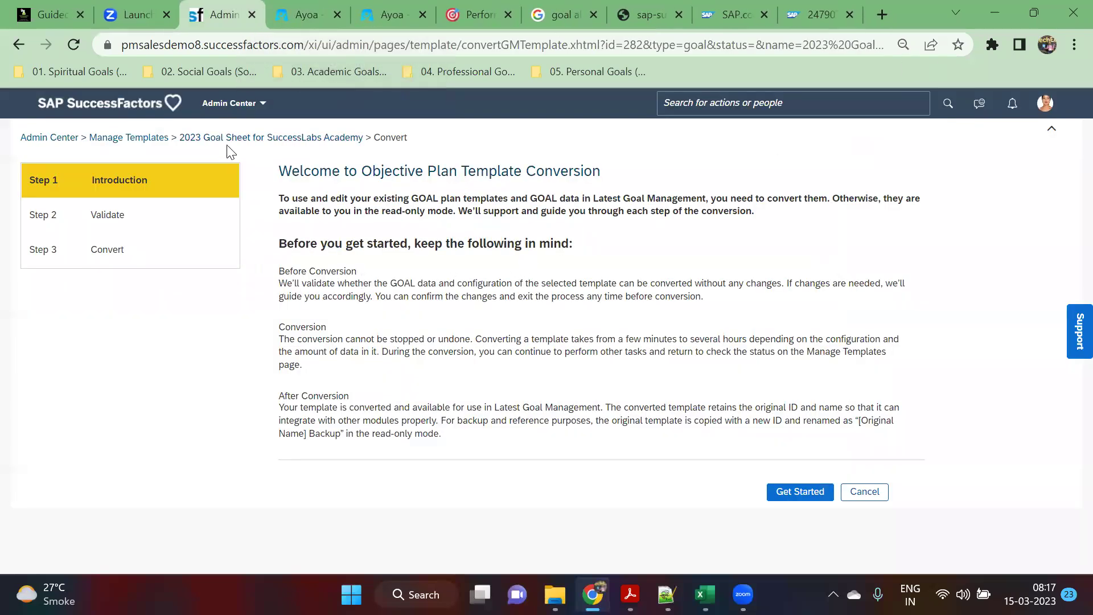
# Step: From Manage Templates, open the 2023 Goal Sheet for SuccessLabs Academy template and start Convert
pyautogui.click(116, 144)
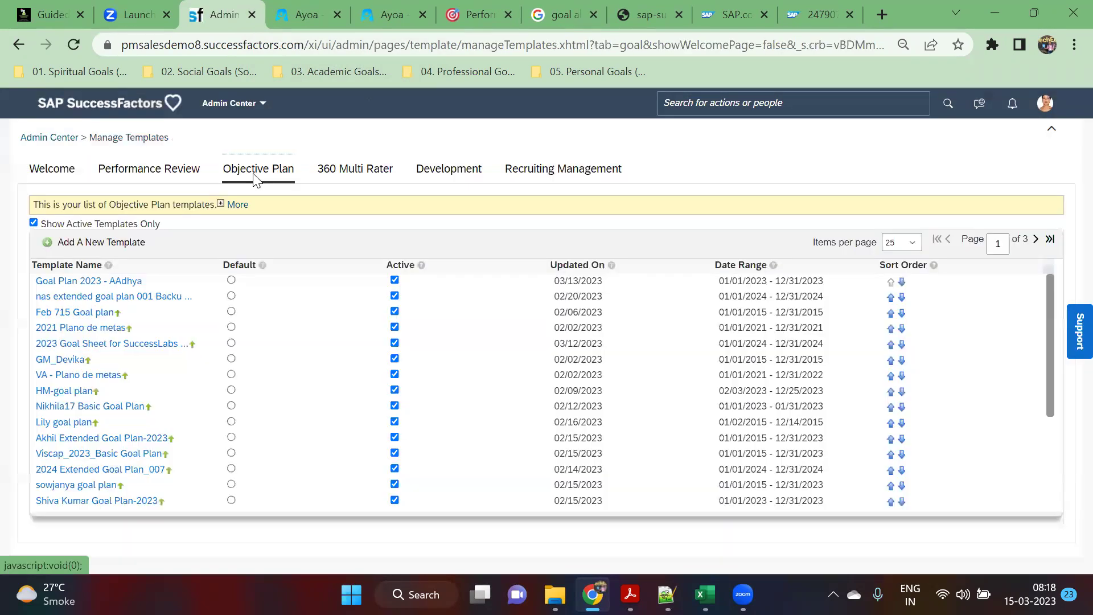
pyautogui.click(123, 345)
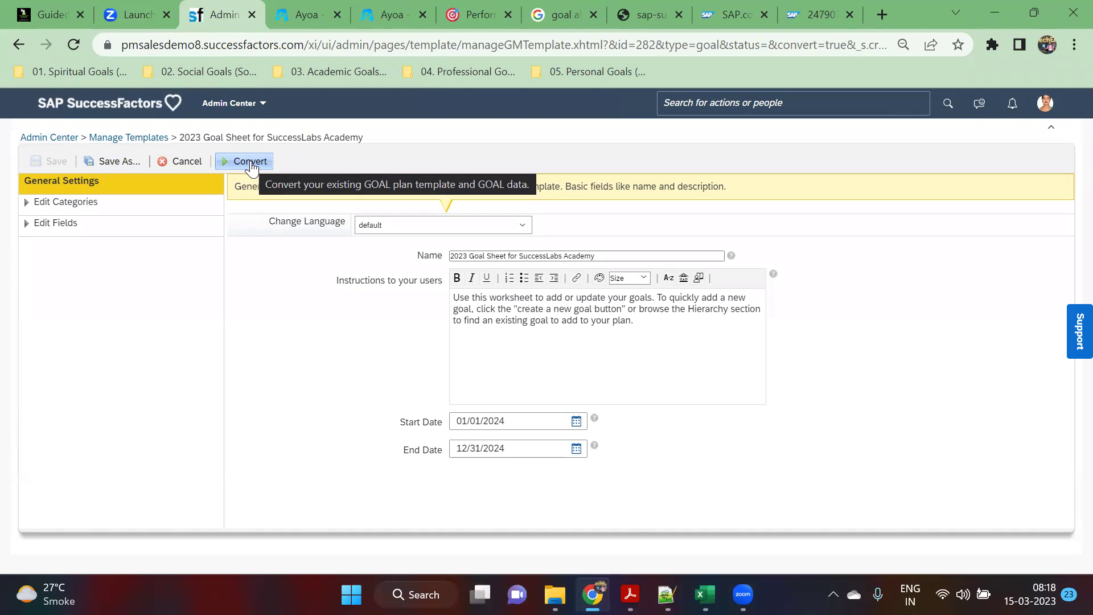
pyautogui.click(250, 165)
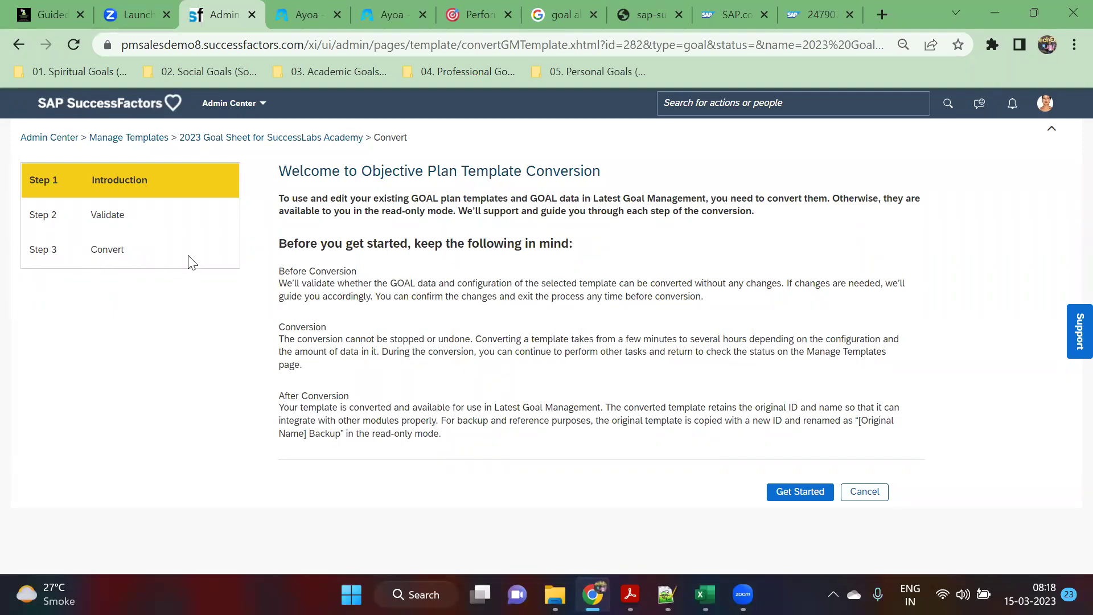
# Step: Read the Introduction notes on validation, irreversible conversion, duration and the original ID being kept
pyautogui.moveTo(357, 286); pyautogui.dragTo(278, 284)
pyautogui.moveTo(548, 283); pyautogui.dragTo(564, 283)
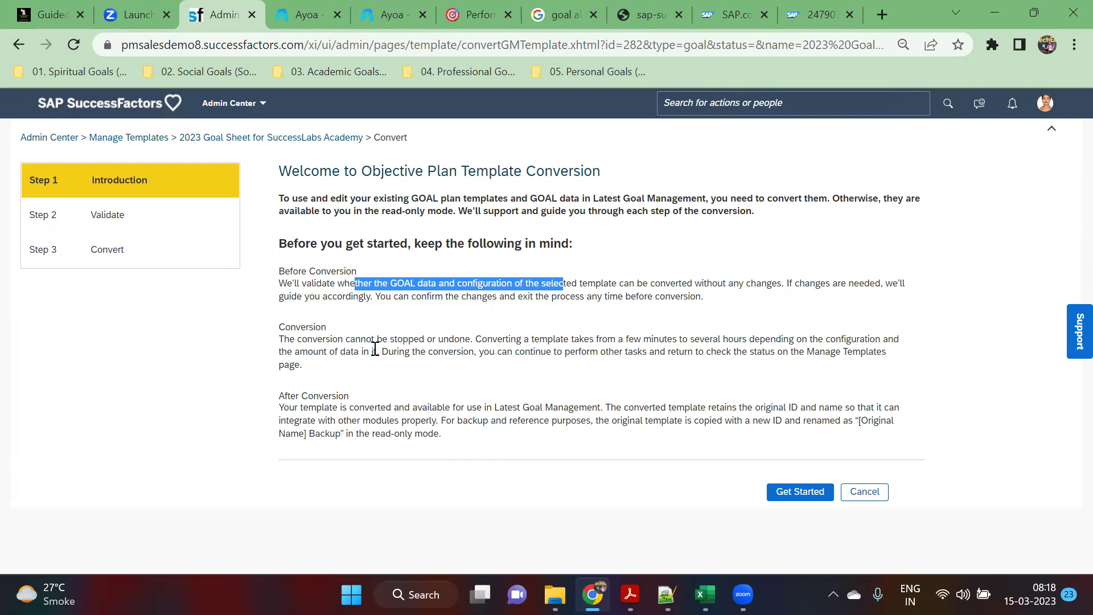
pyautogui.click(342, 352)
pyautogui.moveTo(307, 339); pyautogui.dragTo(476, 340)
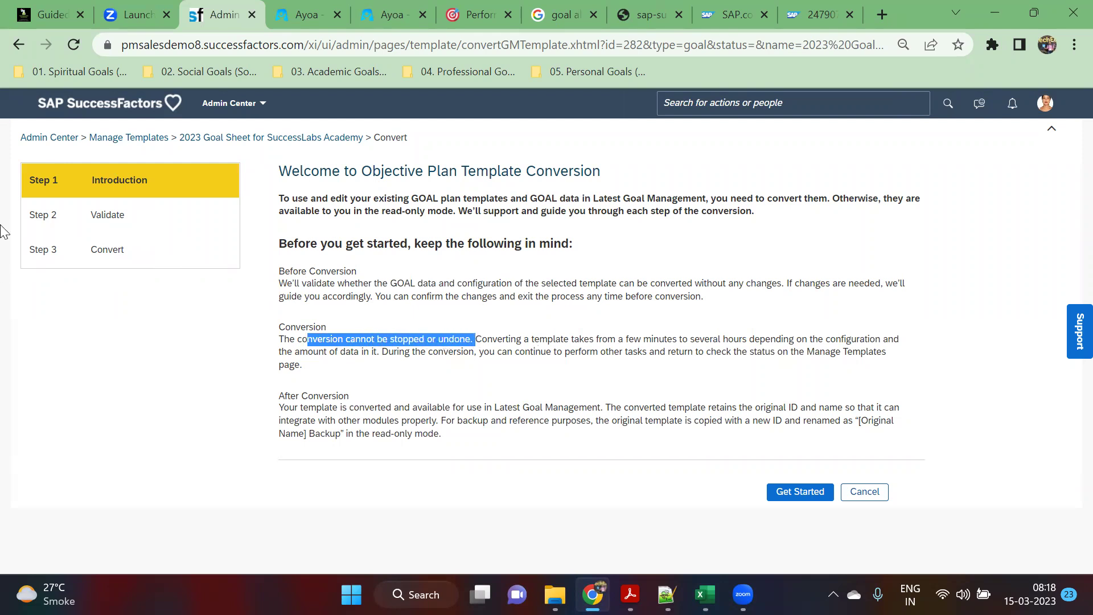
pyautogui.moveTo(640, 340); pyautogui.dragTo(454, 350)
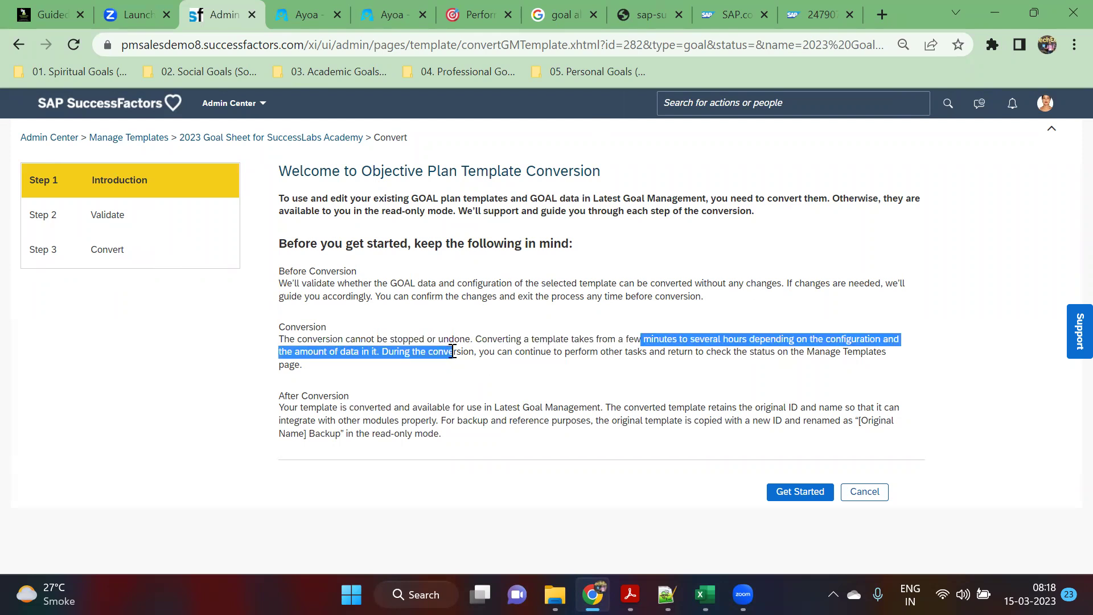
pyautogui.moveTo(557, 351); pyautogui.dragTo(883, 378)
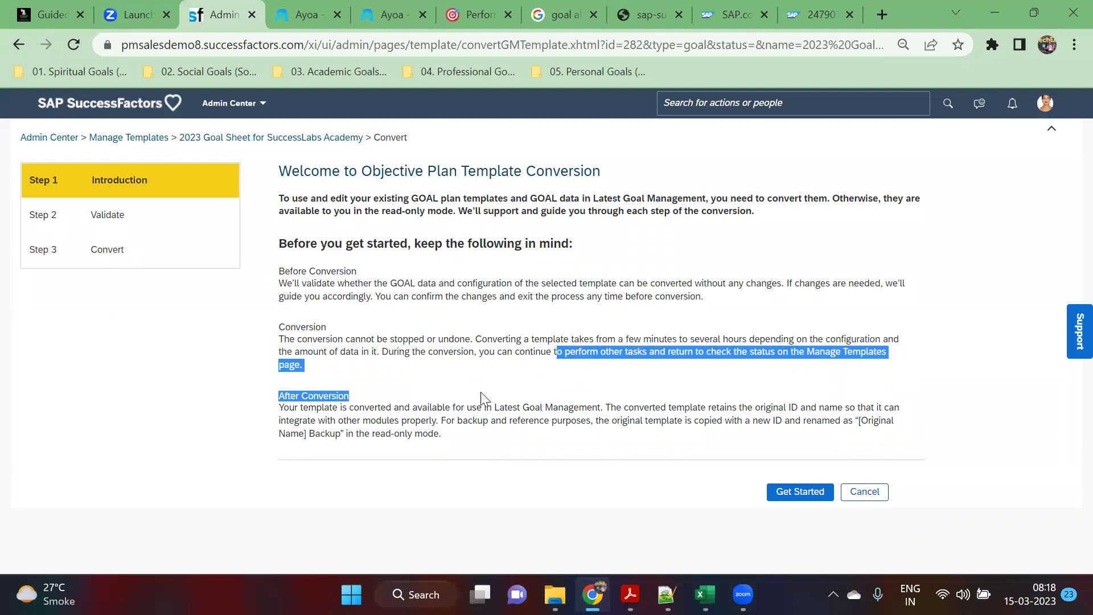
pyautogui.click(511, 445)
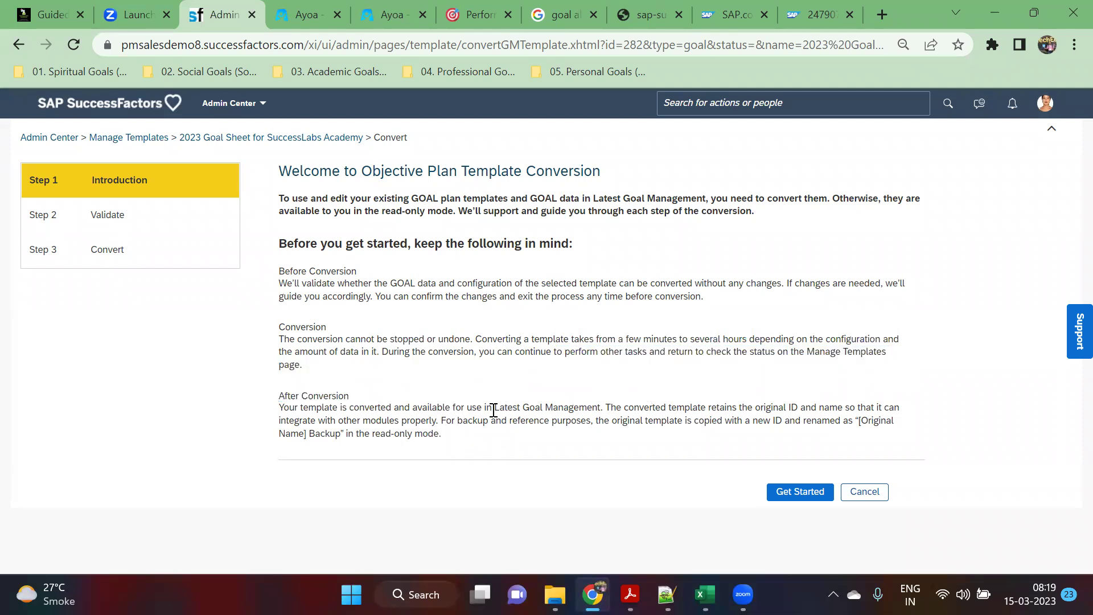
pyautogui.moveTo(493, 407); pyautogui.dragTo(758, 407)
pyautogui.moveTo(756, 408); pyautogui.dragTo(752, 408)
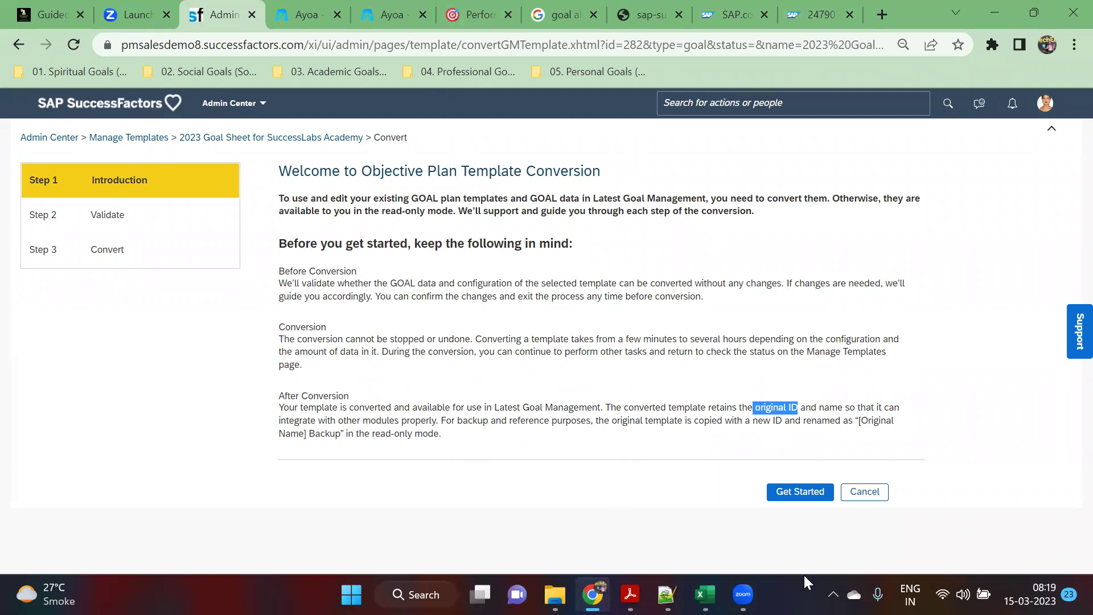
# Step: Move to Step 2 Validate and review the Latest Goal Management success message
pyautogui.click(823, 491)
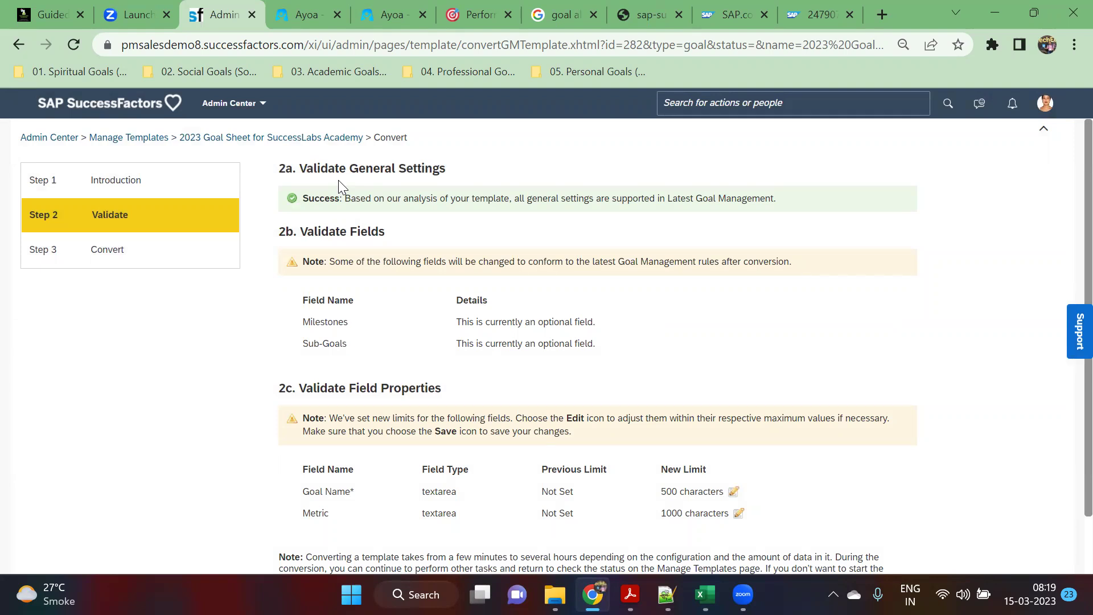
pyautogui.moveTo(391, 198); pyautogui.dragTo(778, 197)
pyautogui.click(527, 198)
pyautogui.click(779, 215)
pyautogui.moveTo(669, 201); pyautogui.dragTo(773, 199)
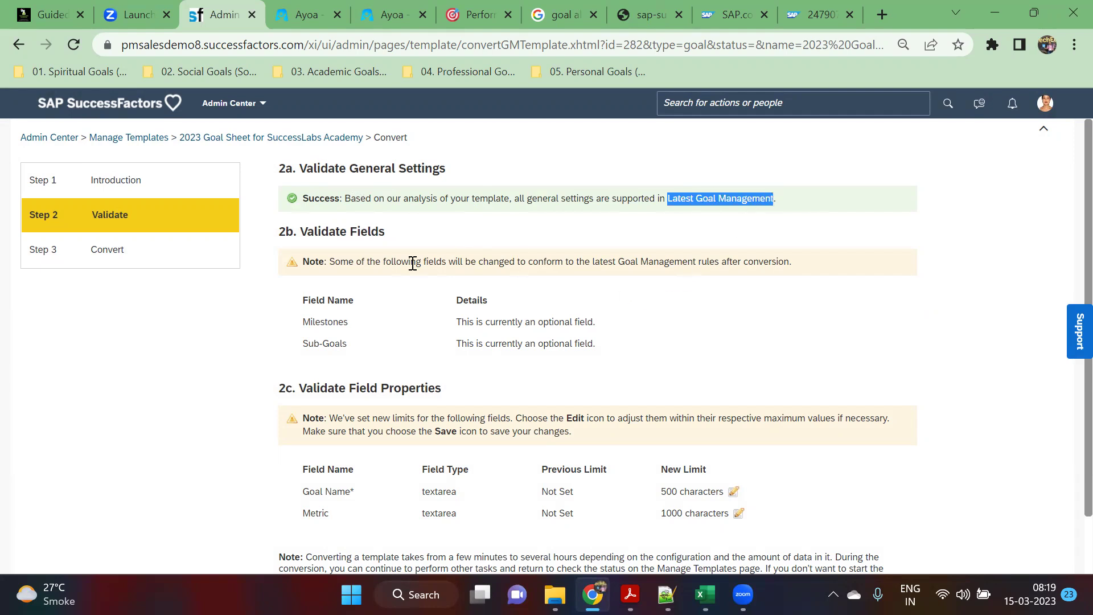
pyautogui.scroll(-2, 442, 390)
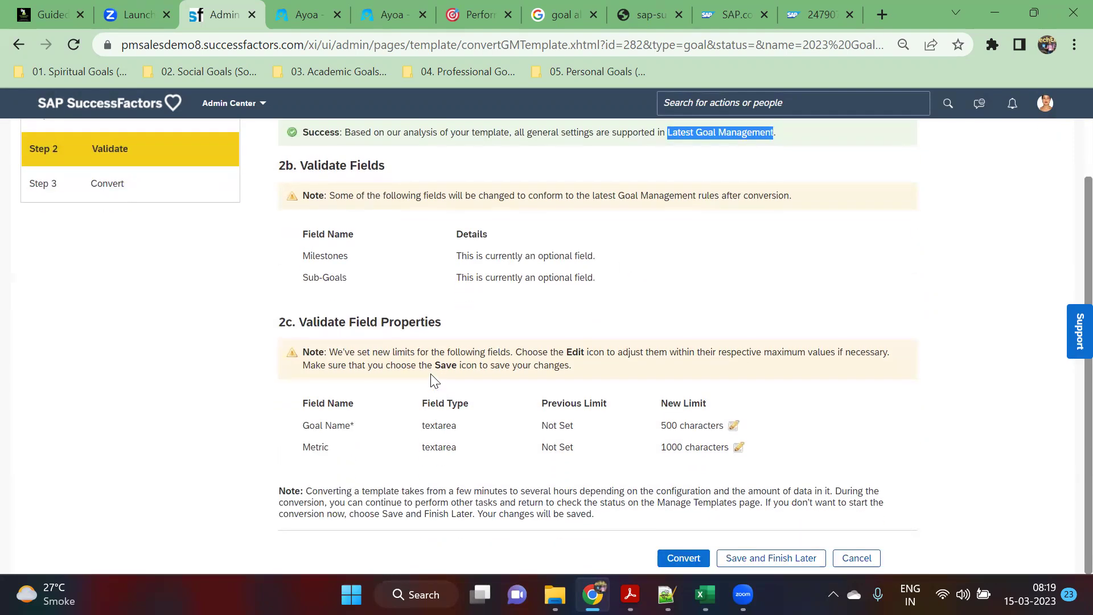
pyautogui.scroll(2, 431, 368)
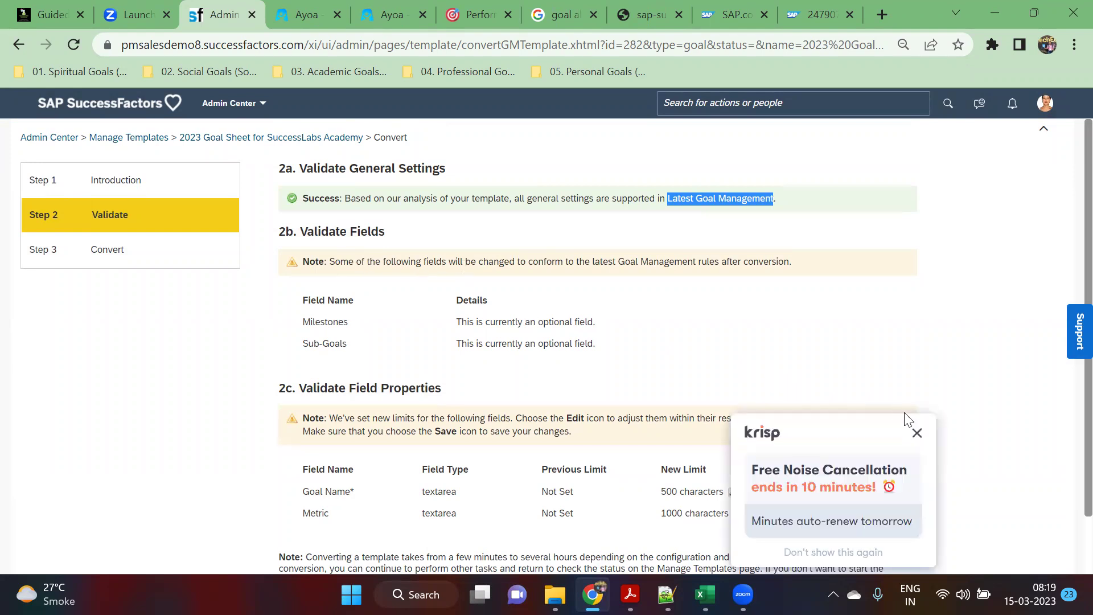
# Step: Dismiss the Krisp popup and review the new 500 and 1000 character field limits table
pyautogui.click(914, 430)
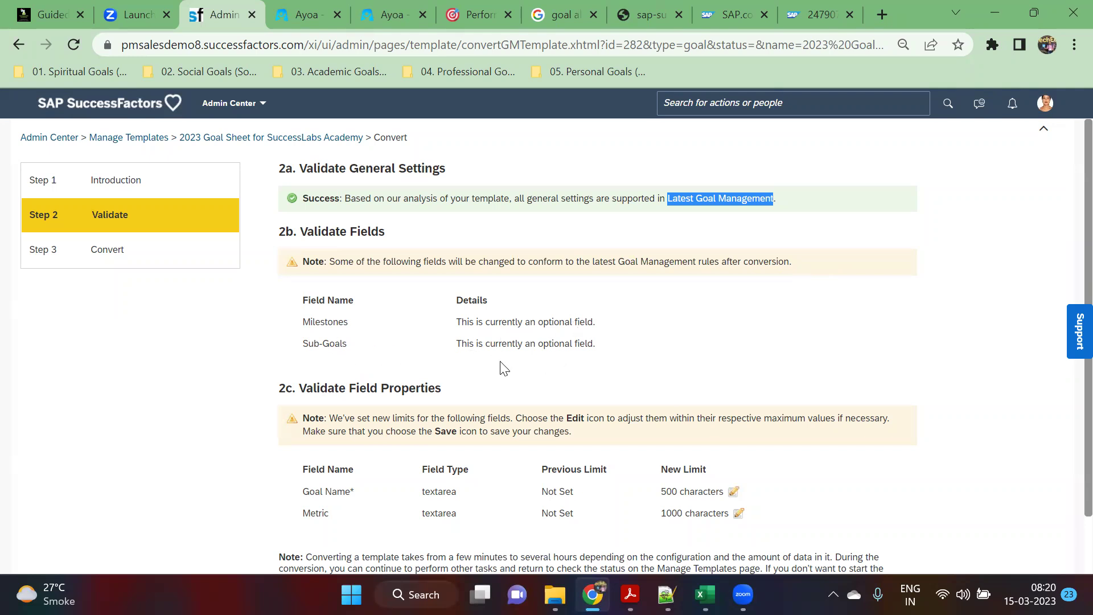
pyautogui.scroll(-1, 419, 410)
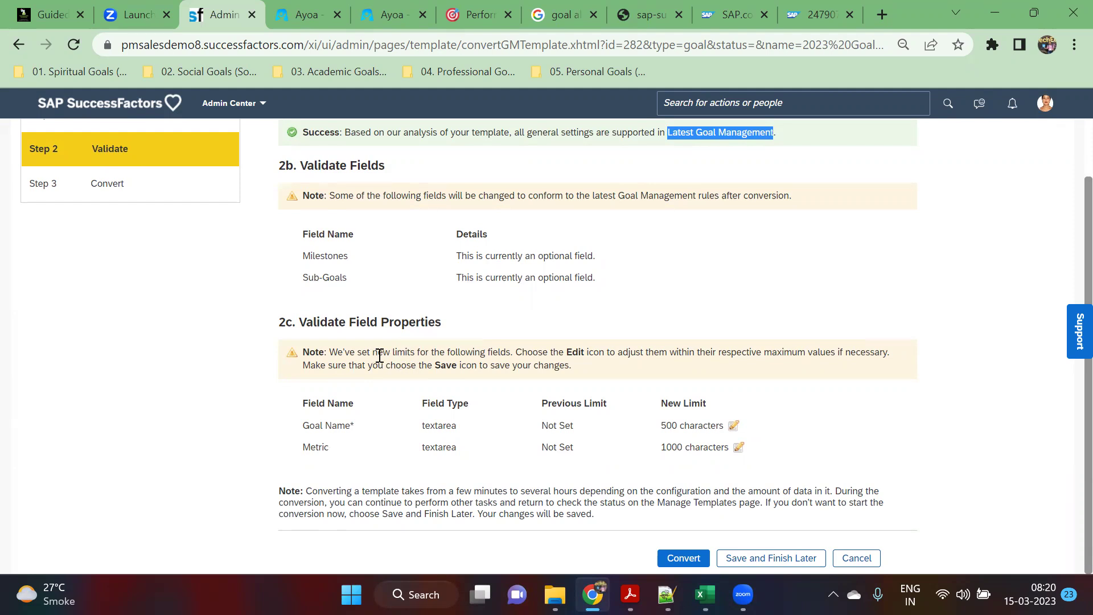
pyautogui.moveTo(380, 355); pyautogui.dragTo(477, 352)
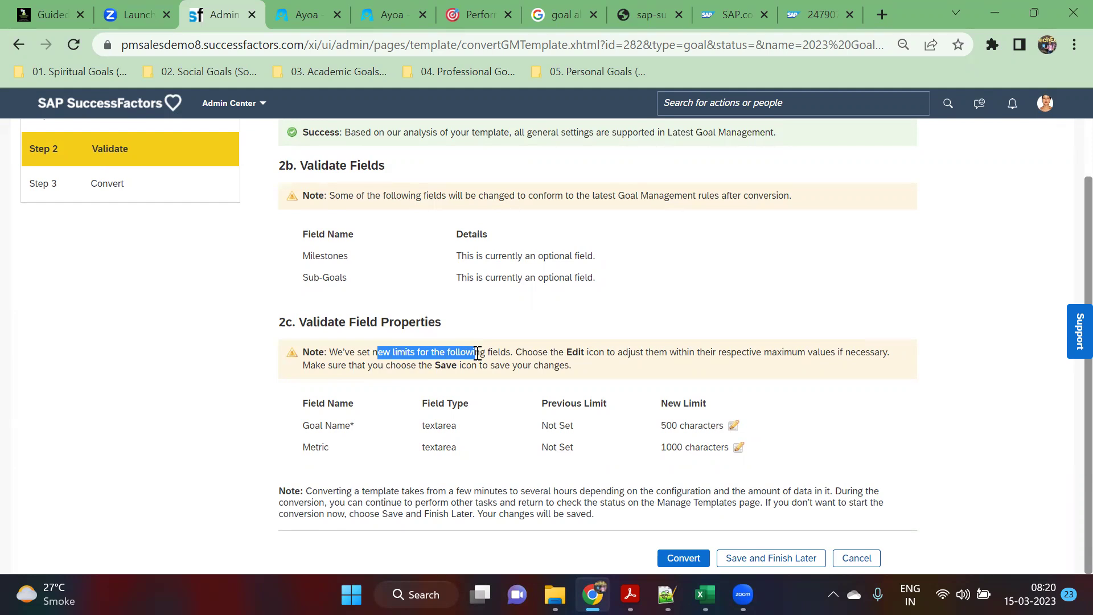
pyautogui.moveTo(539, 426); pyautogui.dragTo(573, 443)
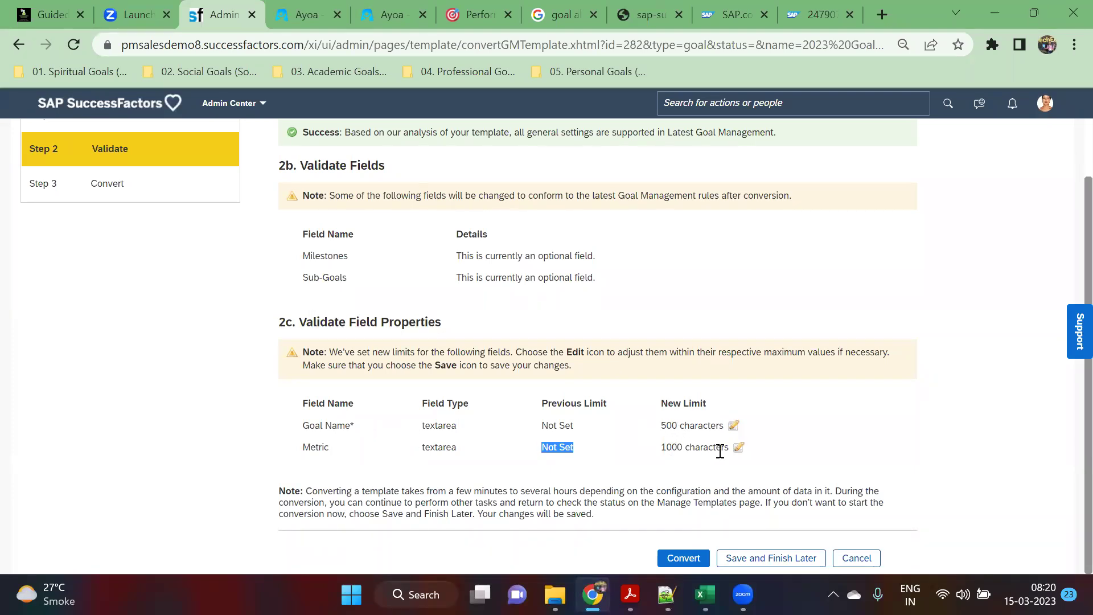
pyautogui.moveTo(437, 495); pyautogui.dragTo(183, 383)
pyautogui.click(141, 415)
# Step: Convert the validated template and confirm with OK in the Convert dialog
pyautogui.click(690, 559)
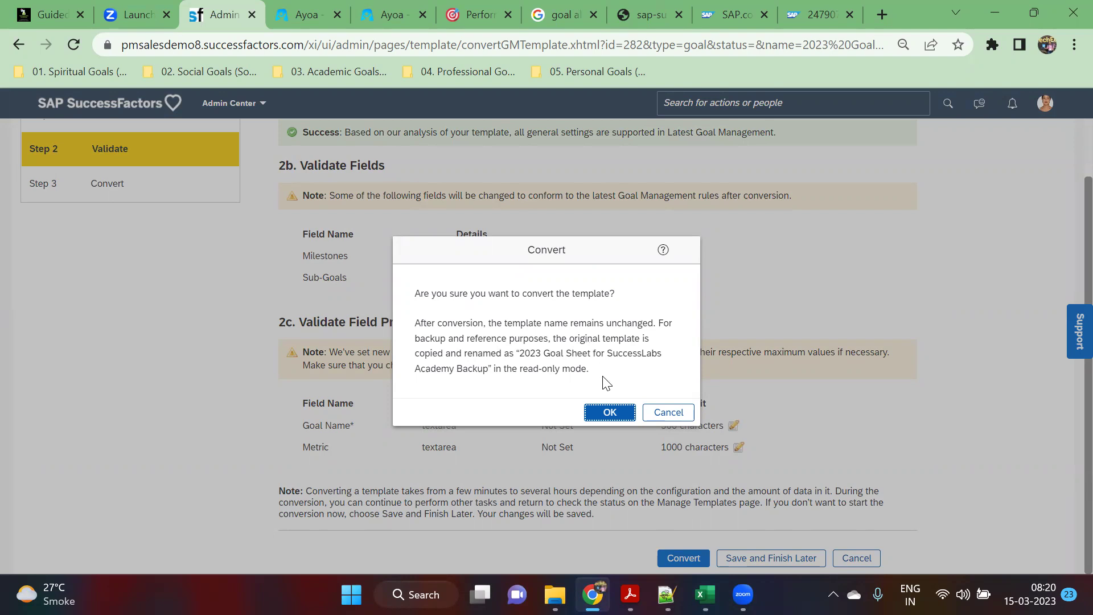
pyautogui.click(608, 412)
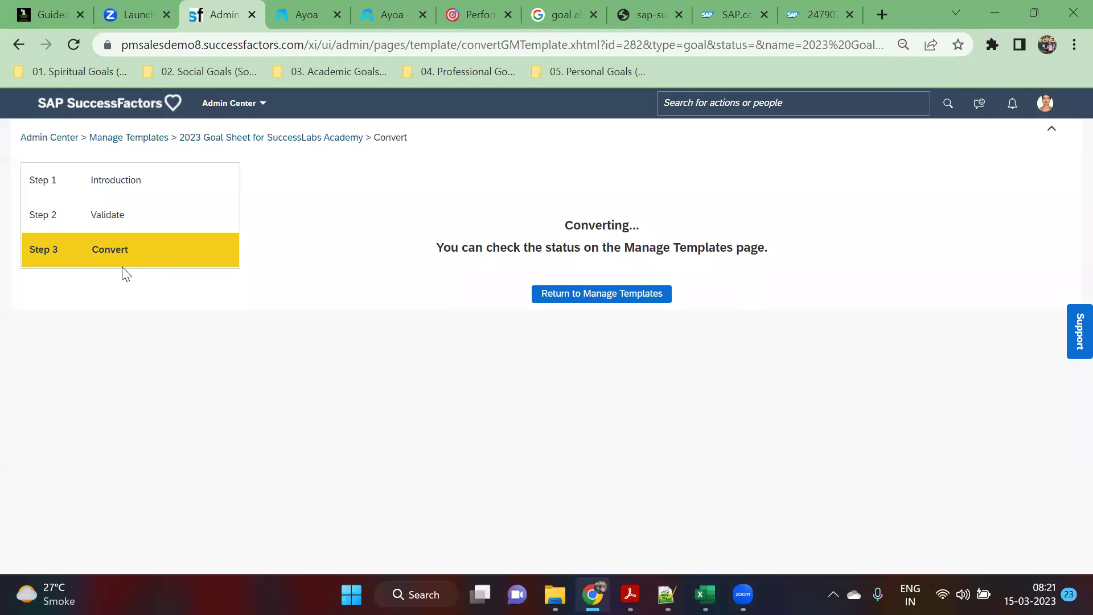
# Step: Check the template's converting status in the browser, then return to the Goal Management guide
pyautogui.click(630, 594)
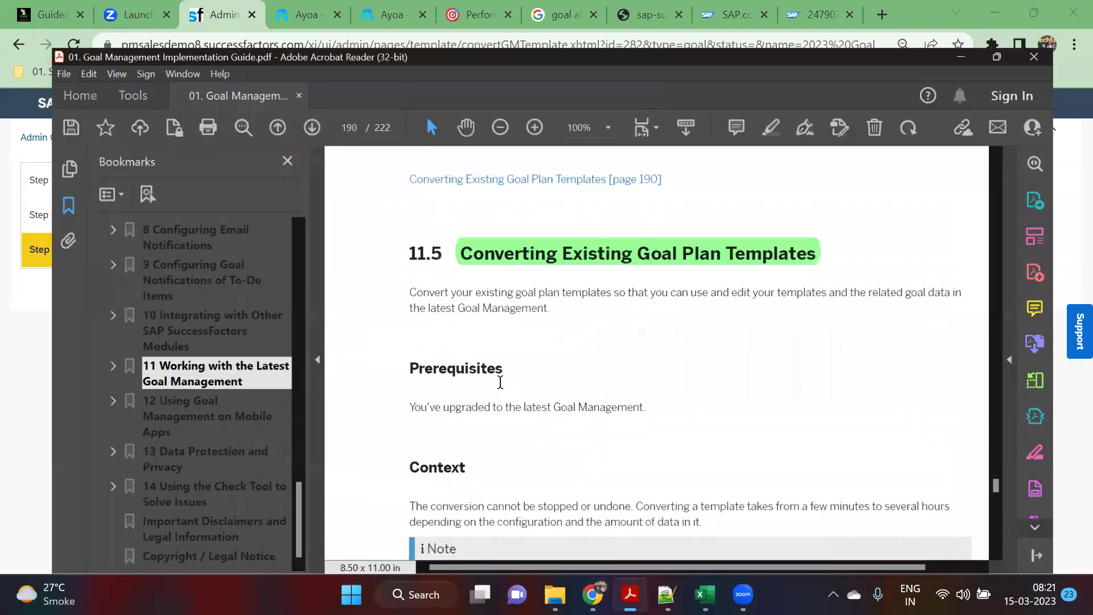
pyautogui.scroll(-3, 485, 369)
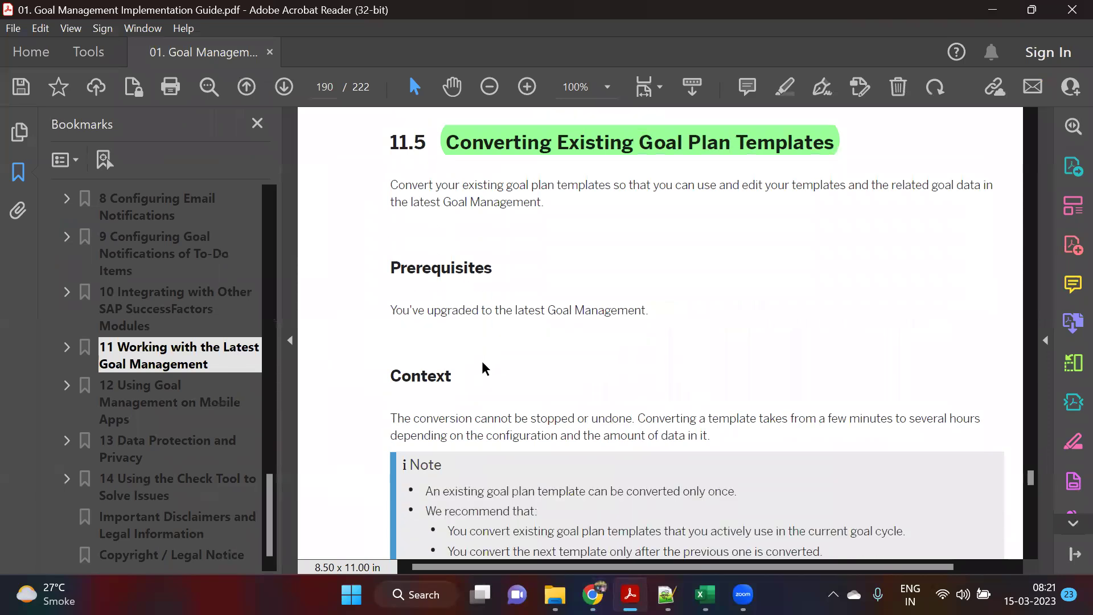
pyautogui.scroll(-5, 481, 362)
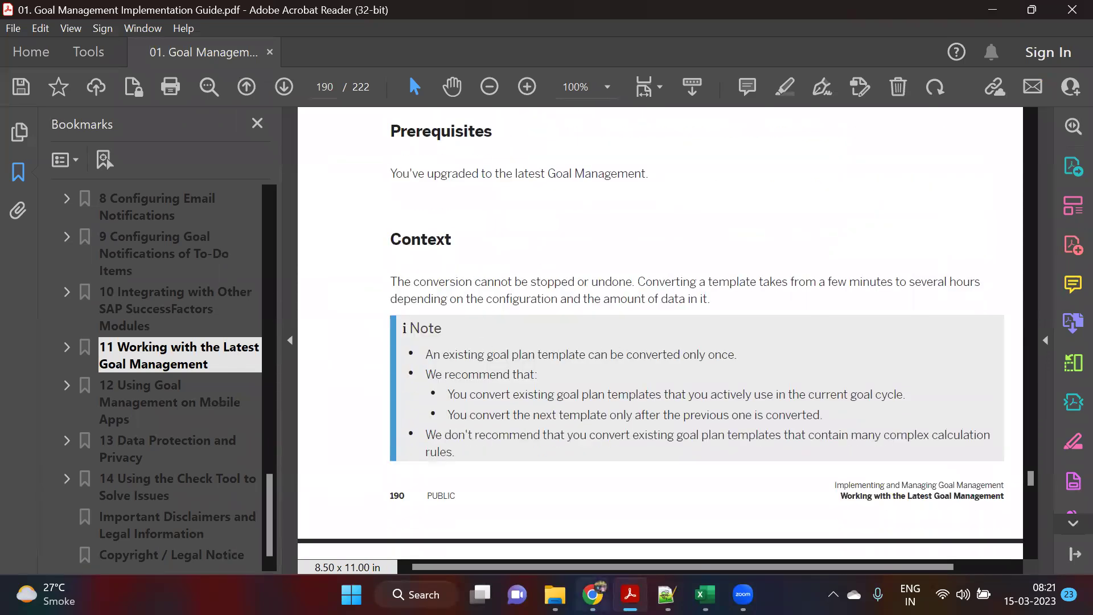
pyautogui.click(592, 594)
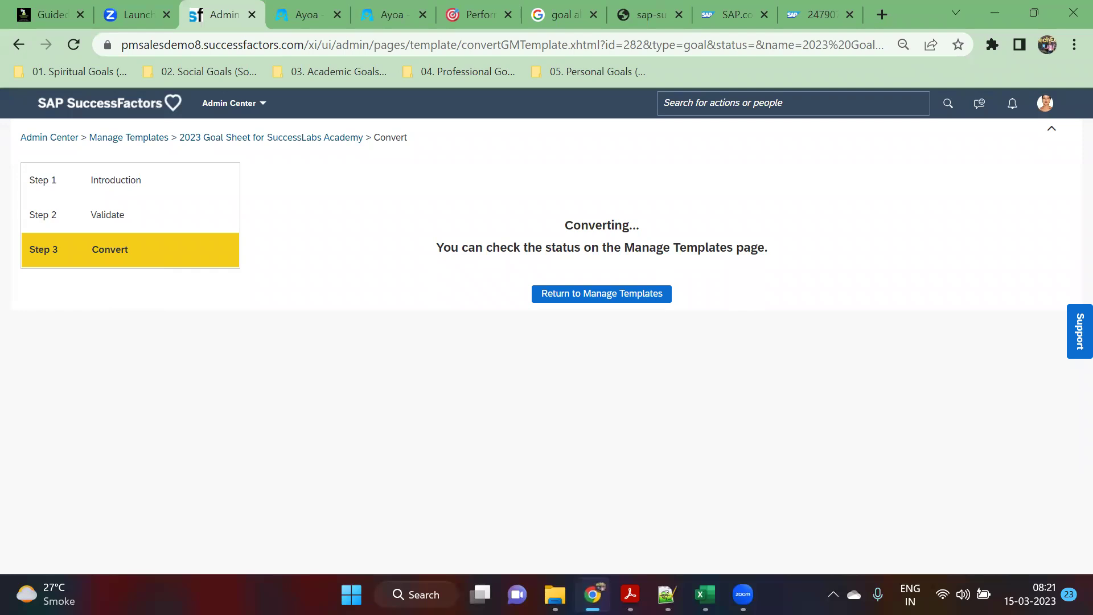
pyautogui.click(630, 594)
# Step: Highlight the four template conversion Procedure steps on page 191 in green
pyautogui.scroll(-12, 557, 396)
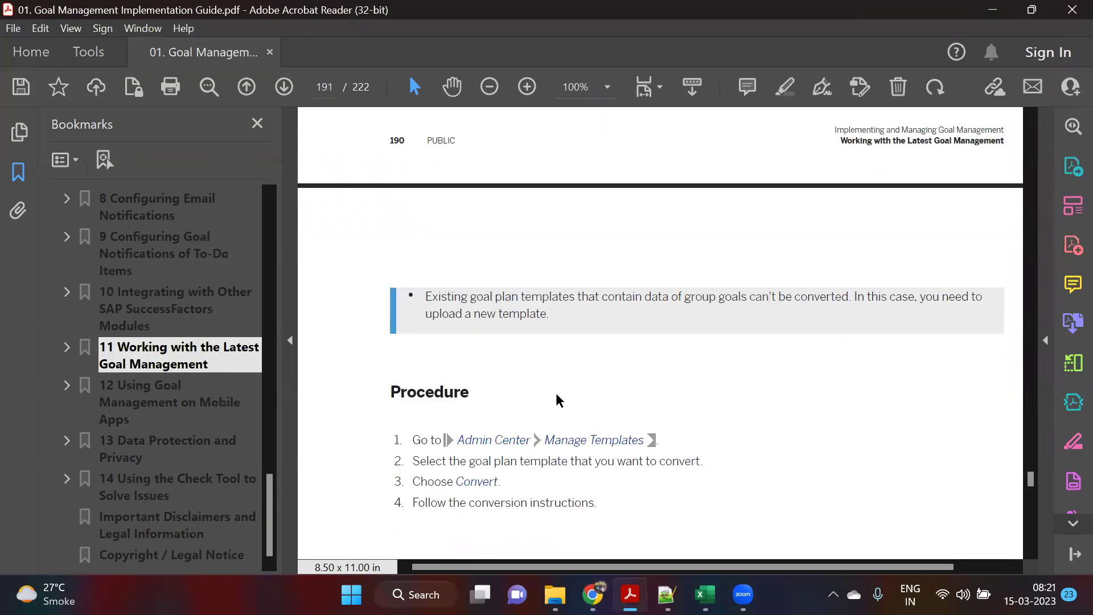
pyautogui.scroll(-13, 557, 398)
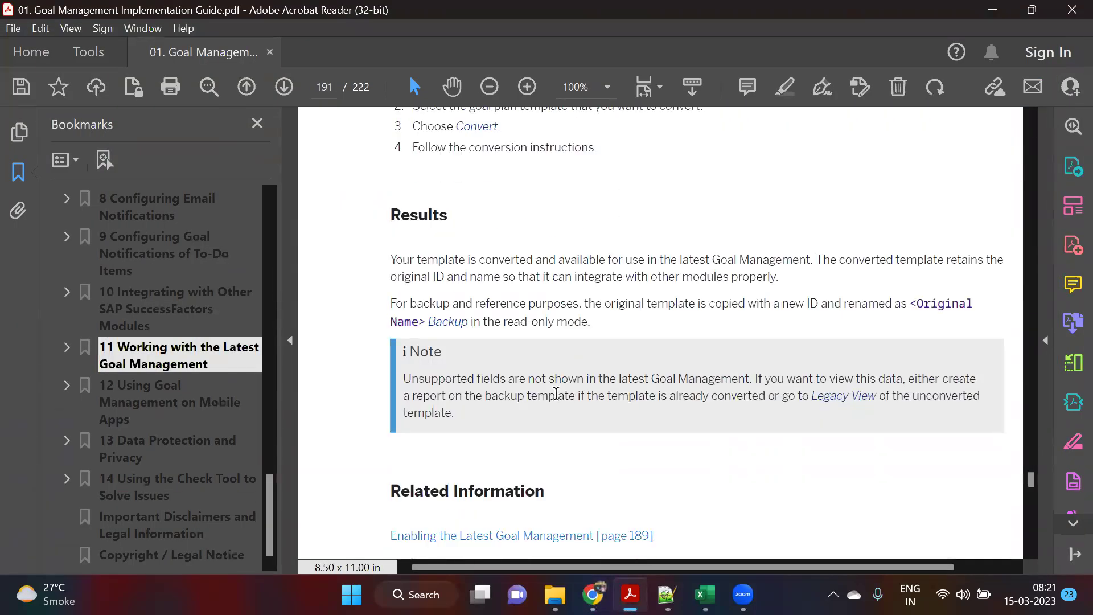
pyautogui.scroll(-10, 556, 394)
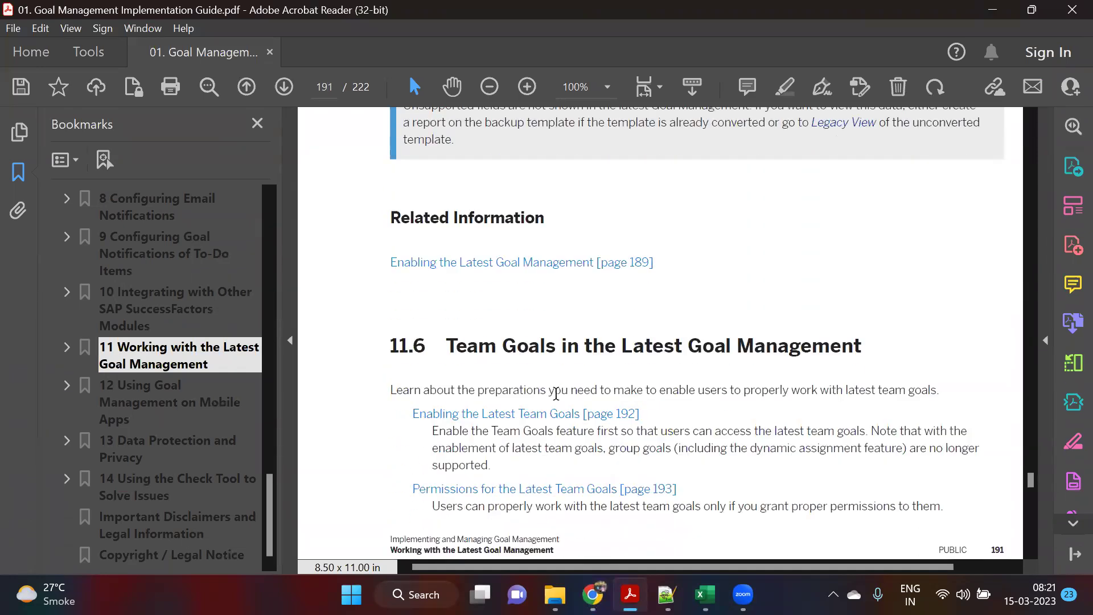
pyautogui.scroll(18, 556, 393)
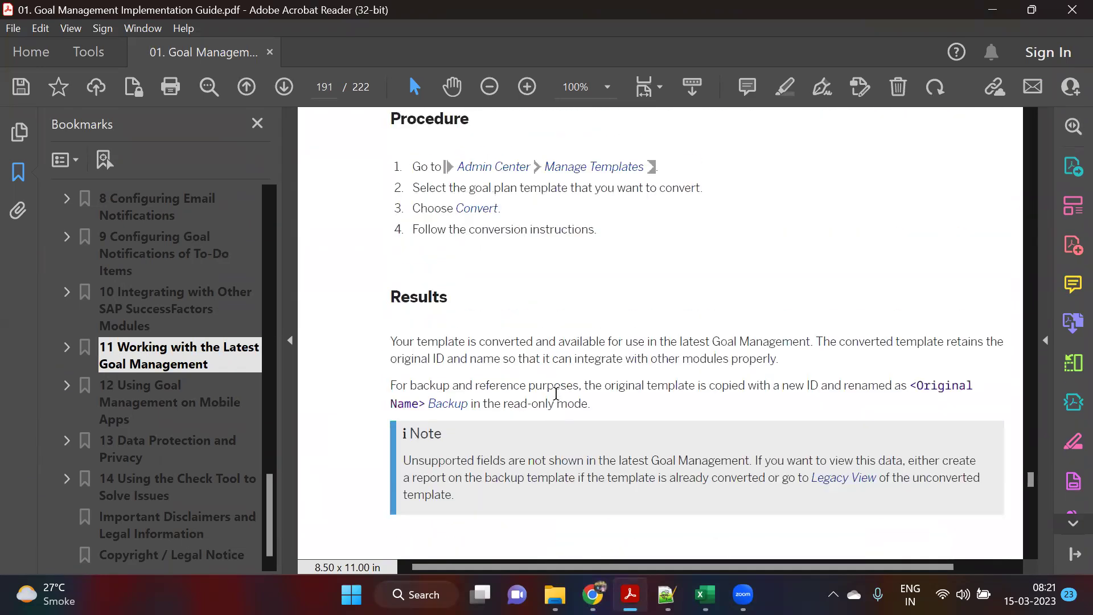
pyautogui.scroll(19, 556, 393)
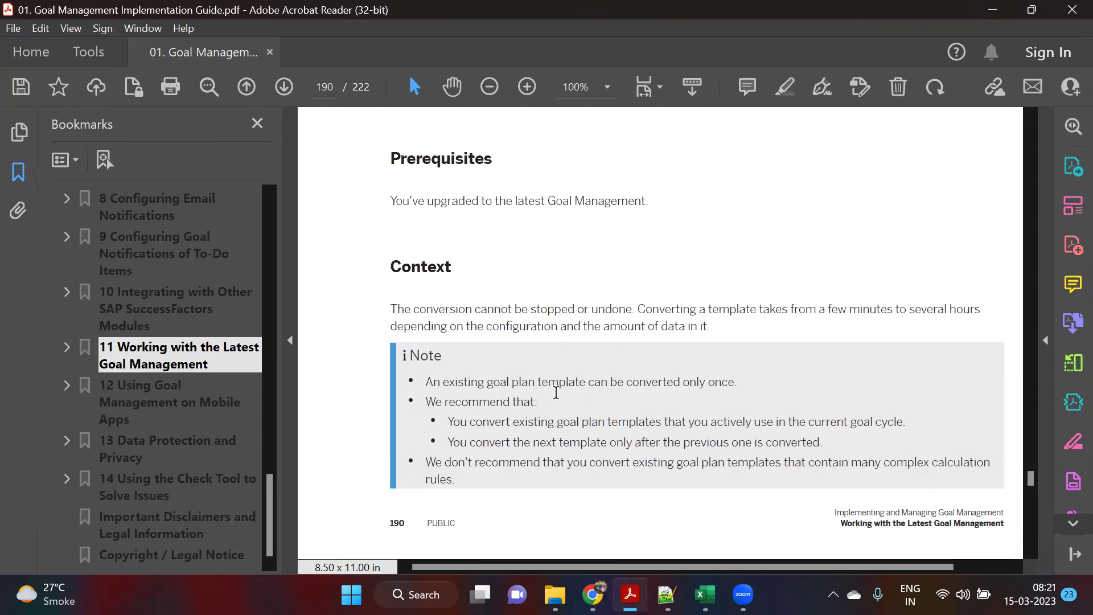
pyautogui.scroll(-7, 555, 393)
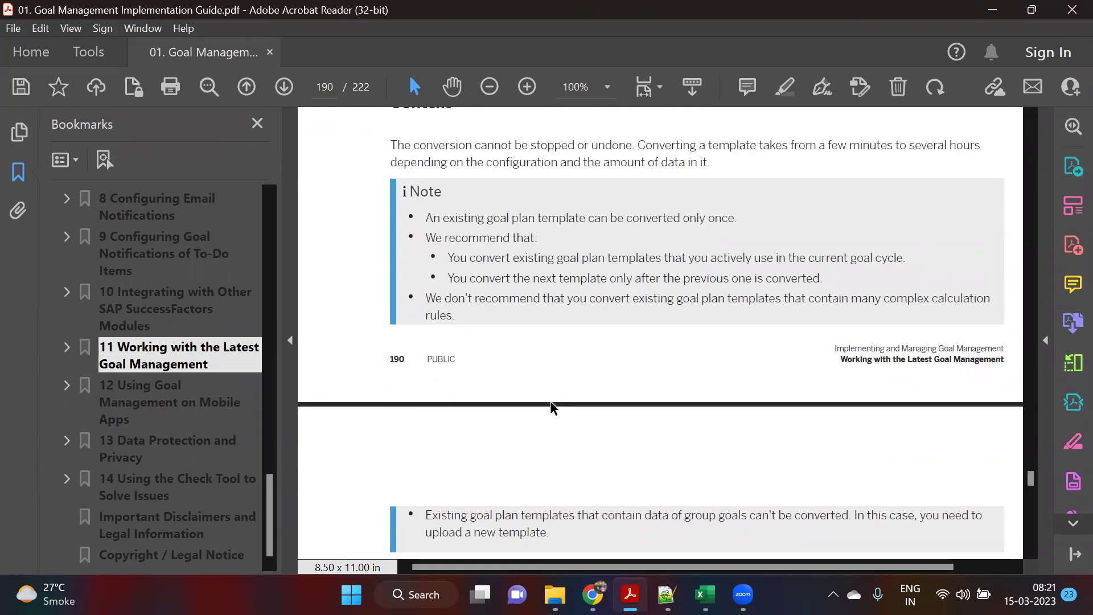
pyautogui.scroll(-6, 551, 406)
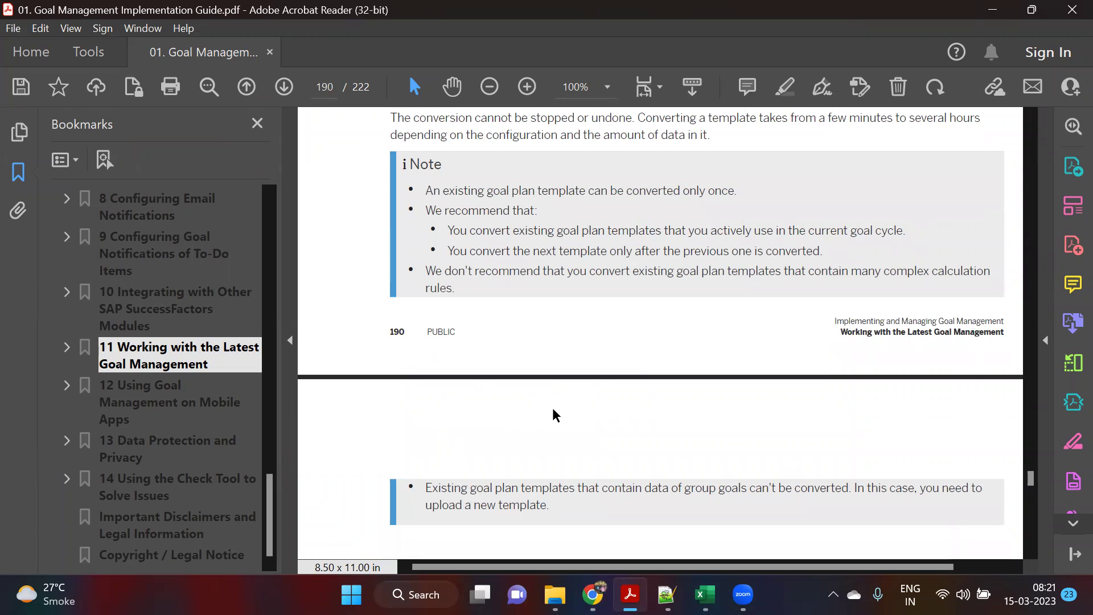
pyautogui.scroll(-5, 704, 405)
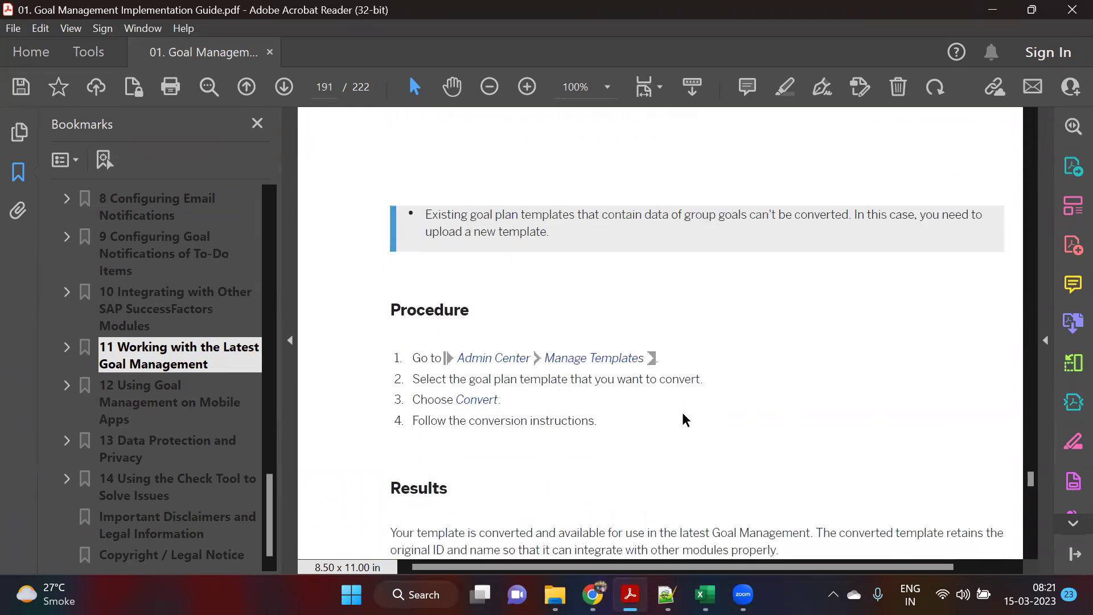
pyautogui.scroll(9, 538, 387)
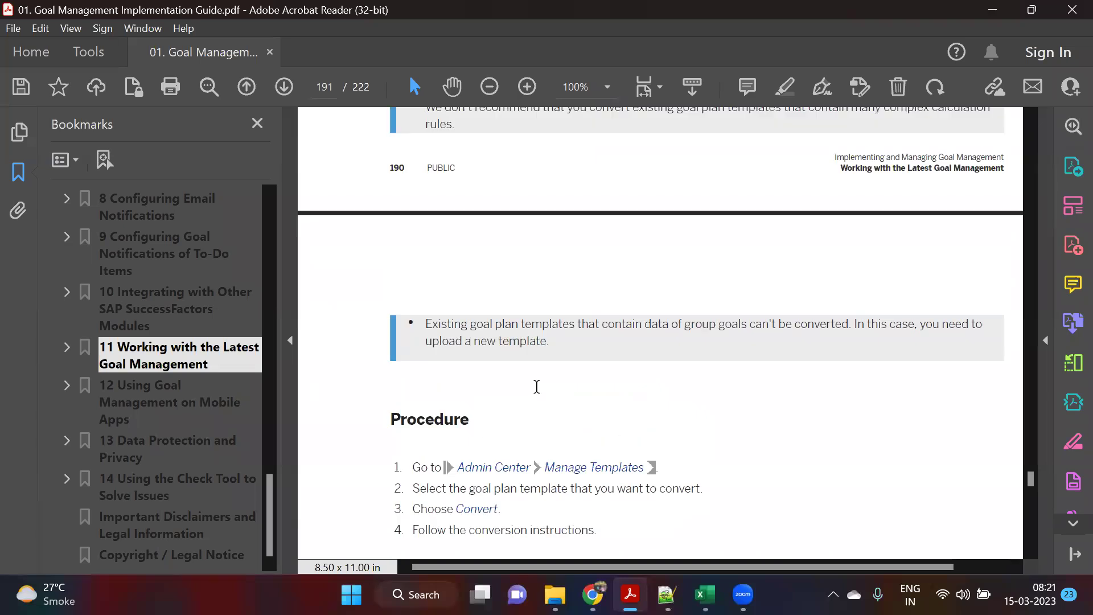
pyautogui.scroll(-12, 539, 387)
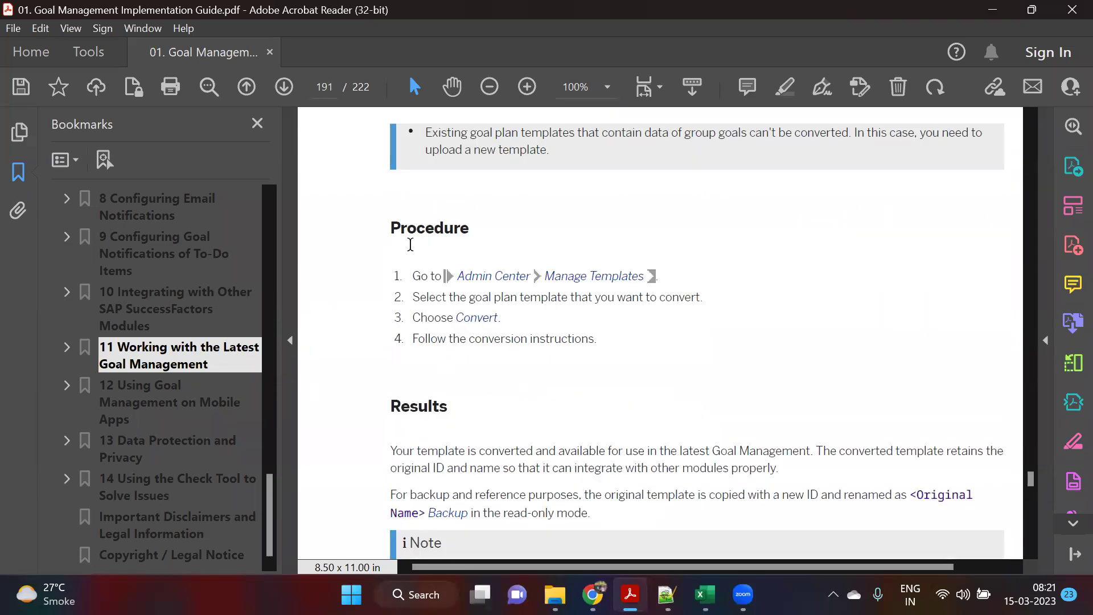
pyautogui.moveTo(418, 275); pyautogui.dragTo(595, 338)
pyautogui.click(616, 315)
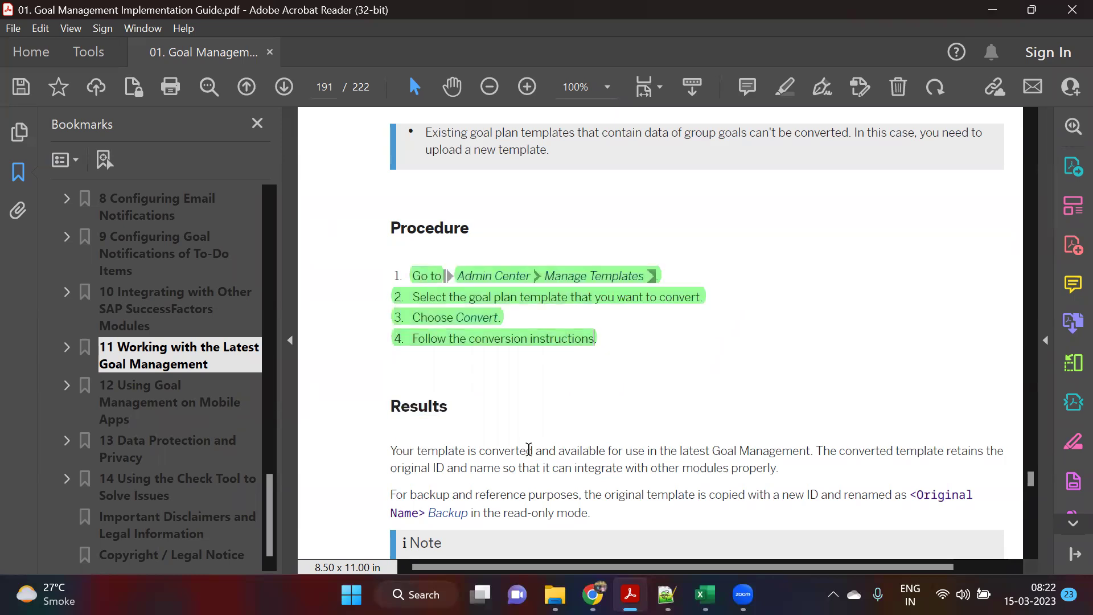
pyautogui.scroll(-6, 523, 424)
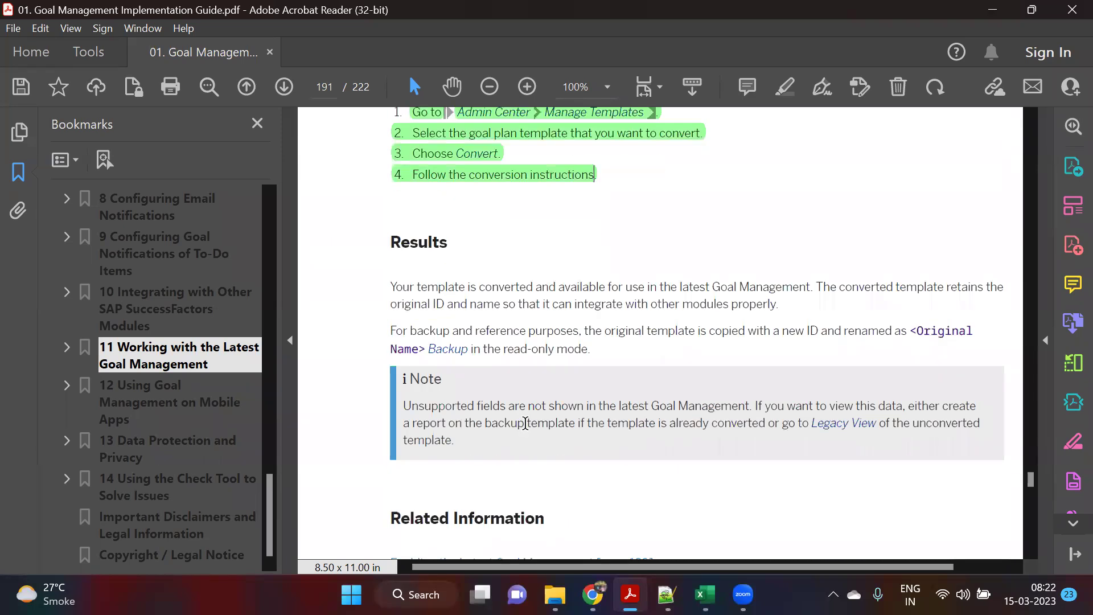
# Step: Go through bookmarks 11 and 11.6 Team Goals to Enabling the Latest Team Goals, page 192
pyautogui.scroll(-10, 525, 422)
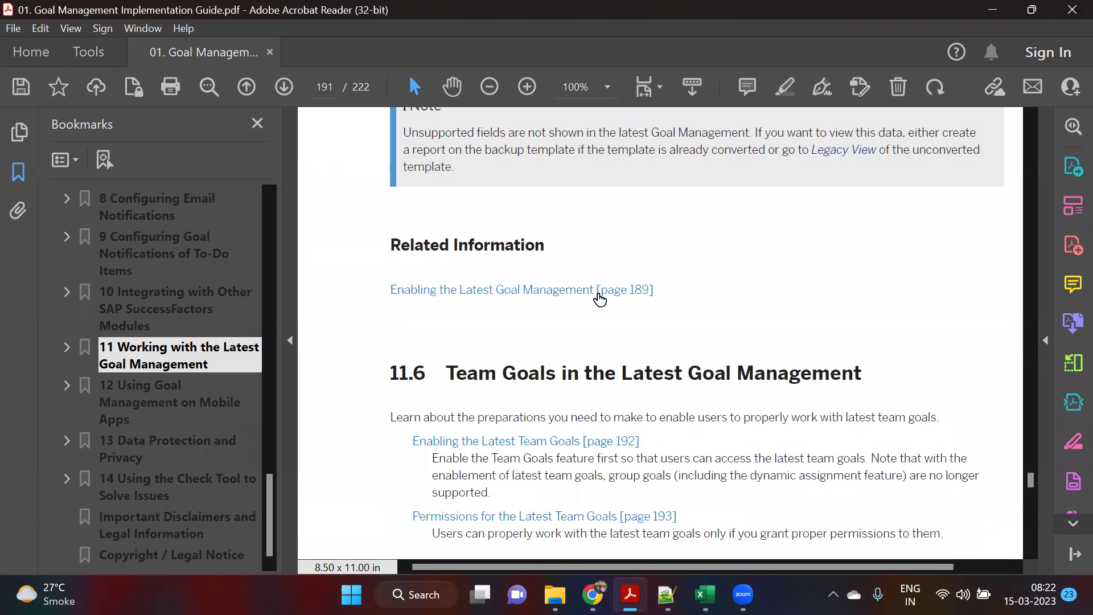
pyautogui.click(67, 349)
pyautogui.scroll(-4, 182, 439)
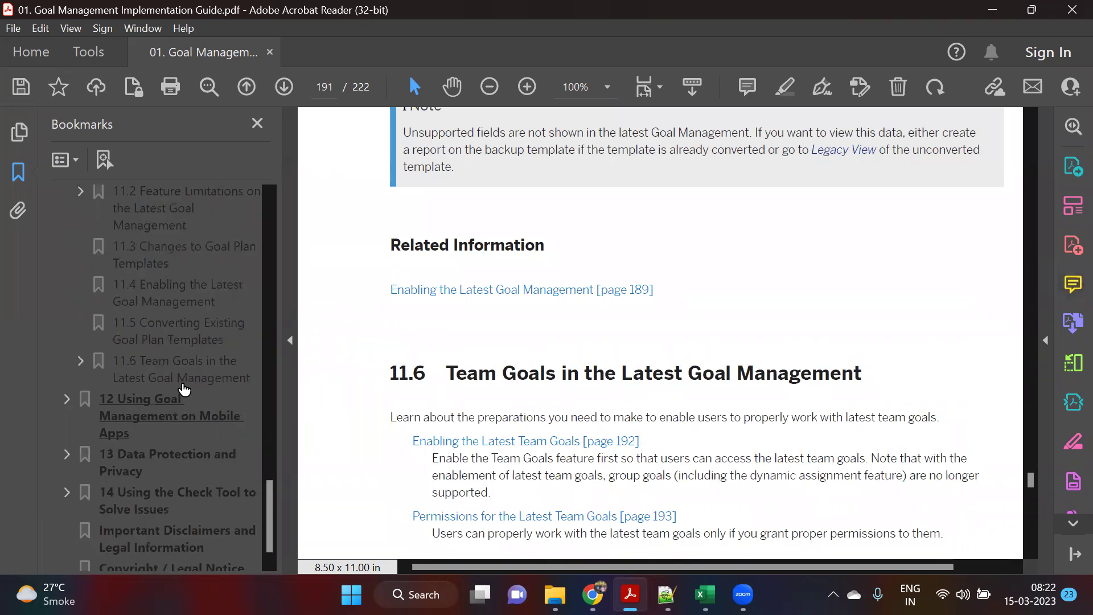
pyautogui.click(191, 373)
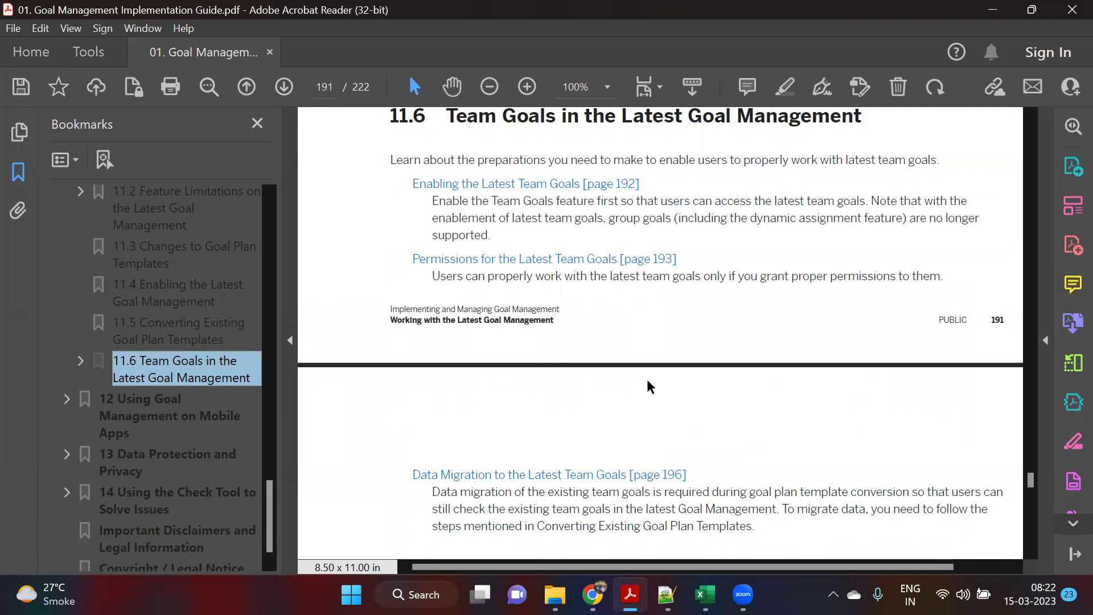
pyautogui.click(542, 189)
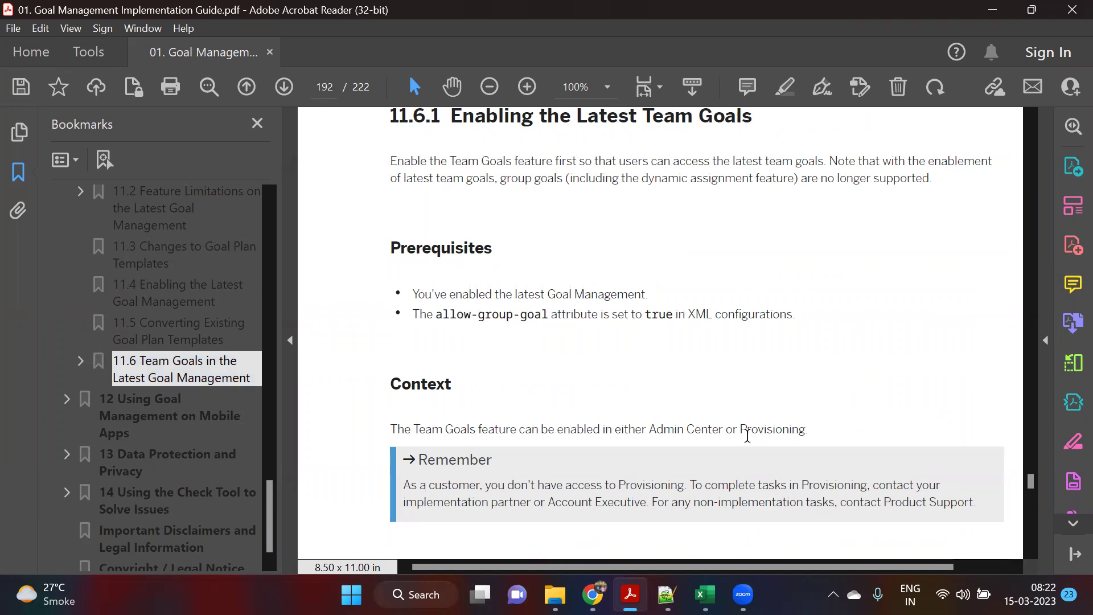
# Step: Search Extended Goal Plan.xml for 'group' to find the group-goal setting on line 3
pyautogui.moveTo(666, 595)
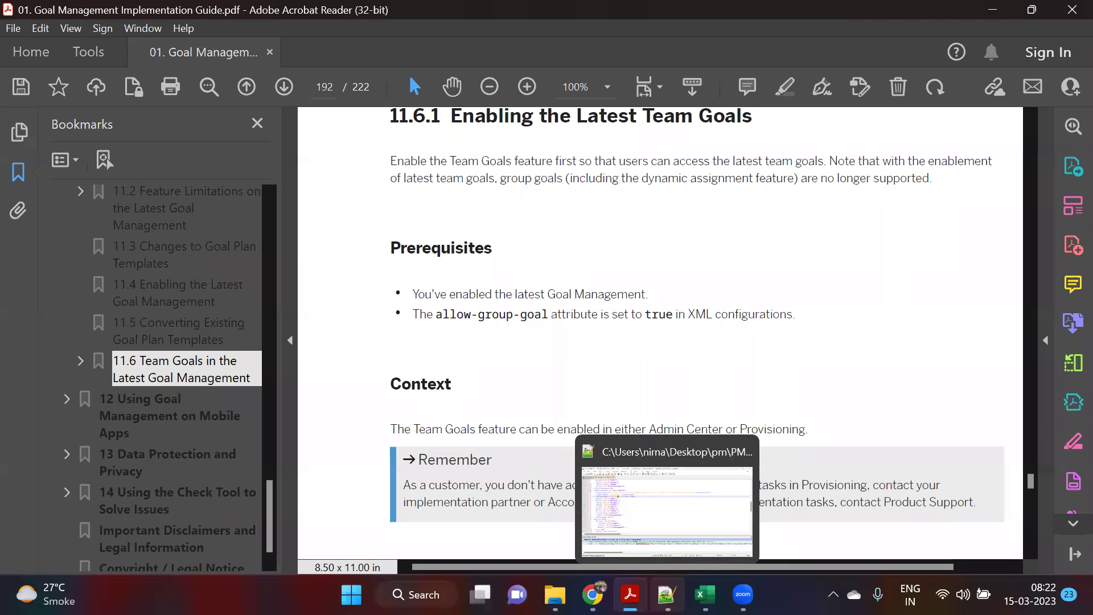
pyautogui.click(666, 504)
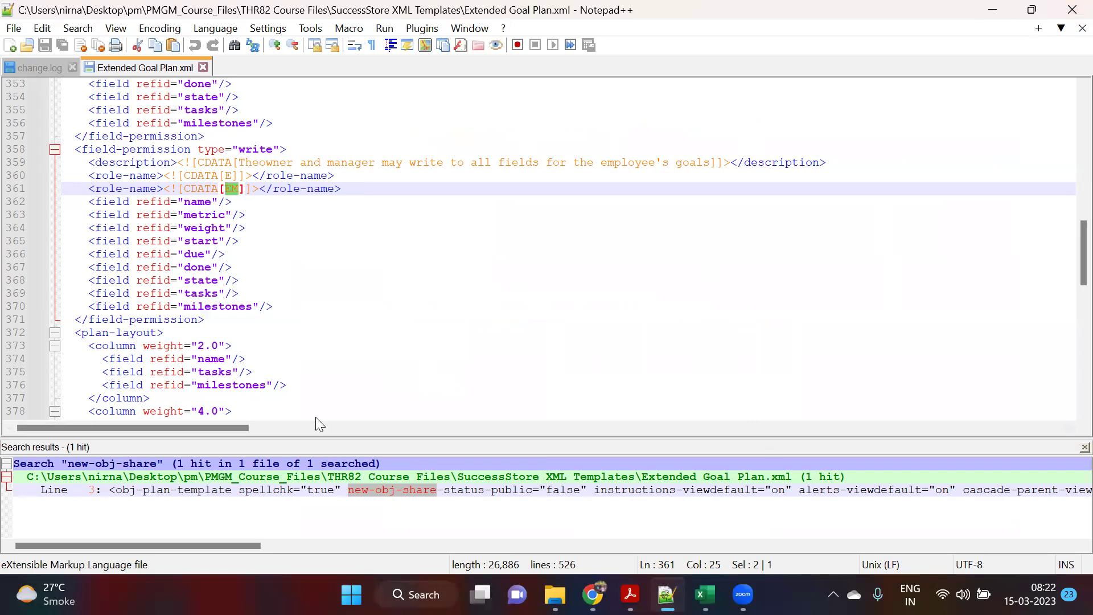
pyautogui.click(447, 324)
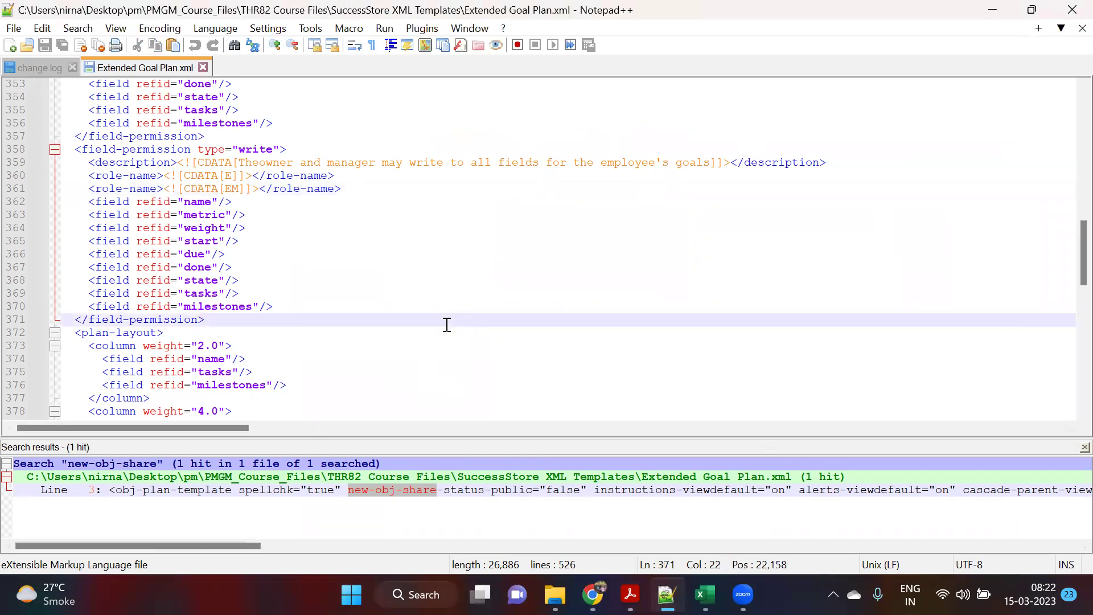
pyautogui.hotkey('ctrl', 'f')
pyautogui.write('g')
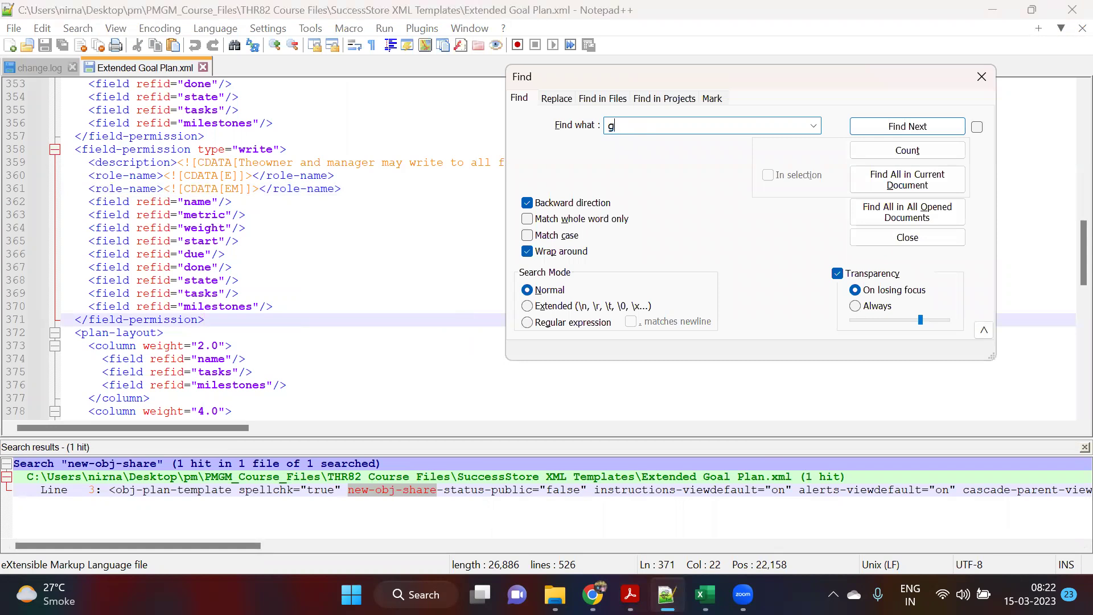
pyautogui.write('roup')
pyautogui.press('Return')
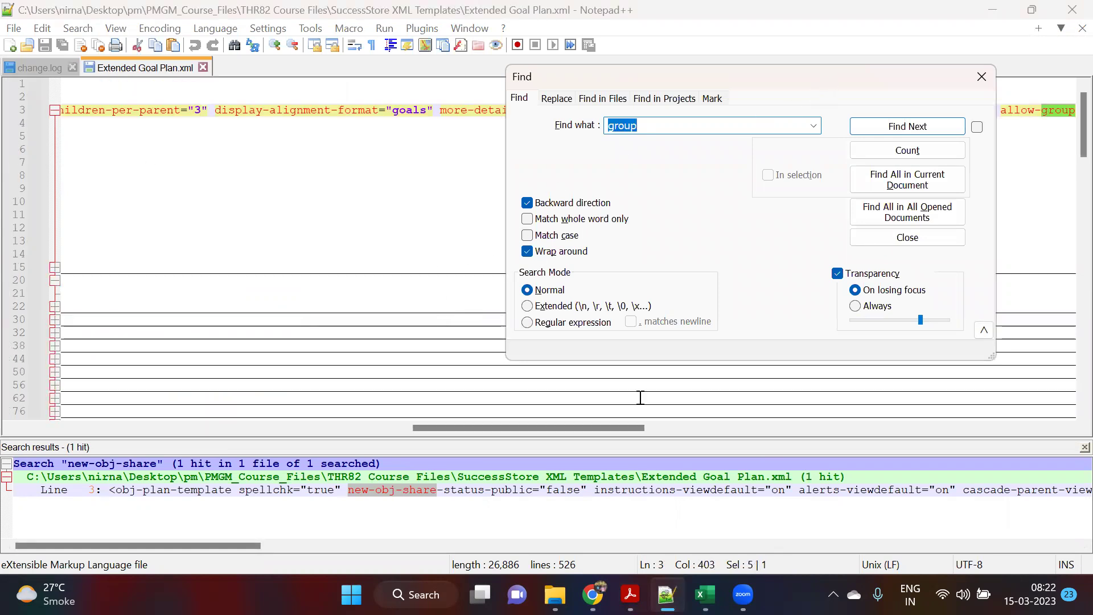
pyautogui.moveTo(621, 425); pyautogui.dragTo(717, 424)
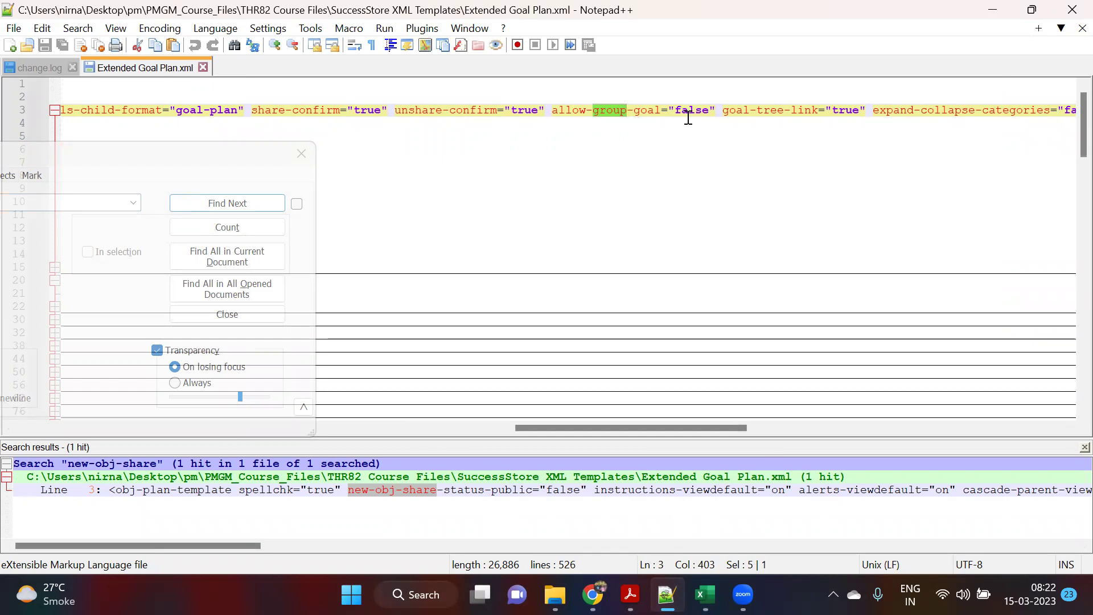
pyautogui.click(292, 157)
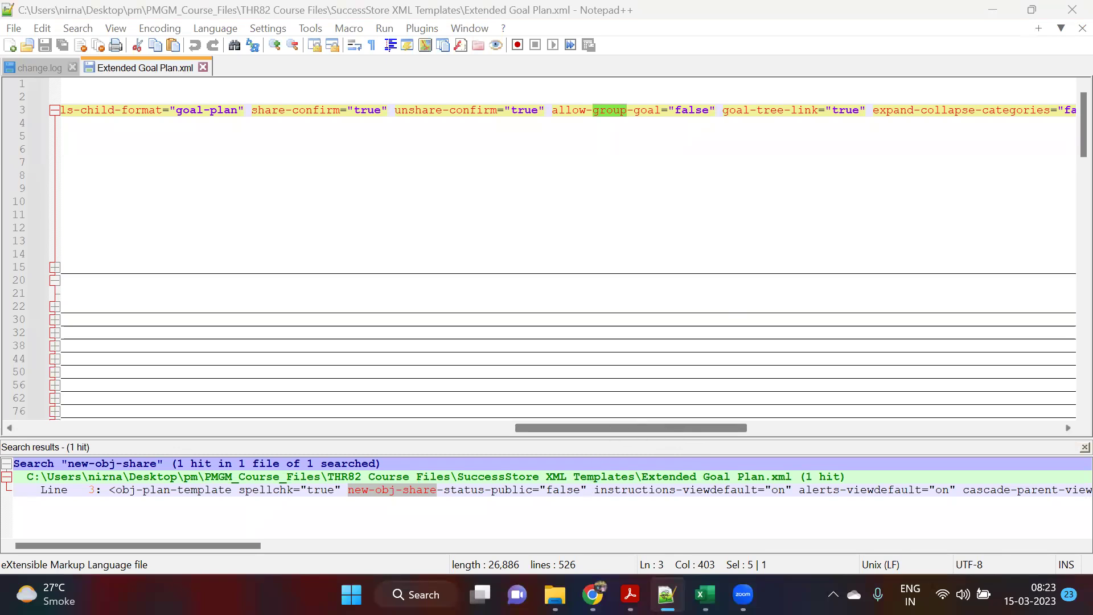
pyautogui.hotkey('alt', 'Tab')
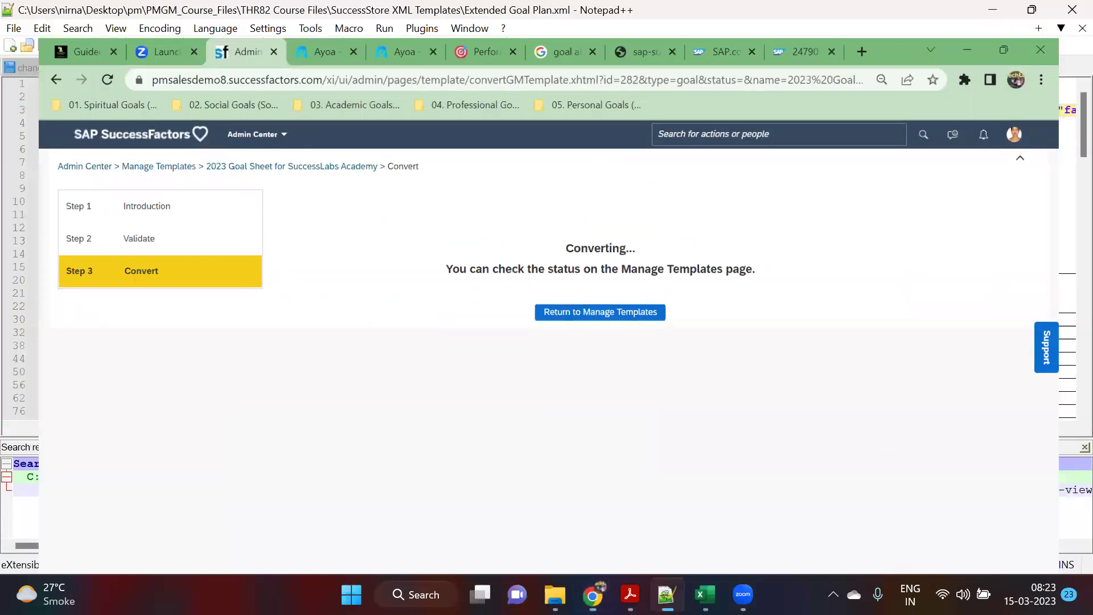
# Step: Highlight the Latest Goal Management prerequisite and 'Admin Center or Provisioning' in green on page 192
pyautogui.hotkey('alt', 'Tab')
pyautogui.hotkey('alt', 'Tab')
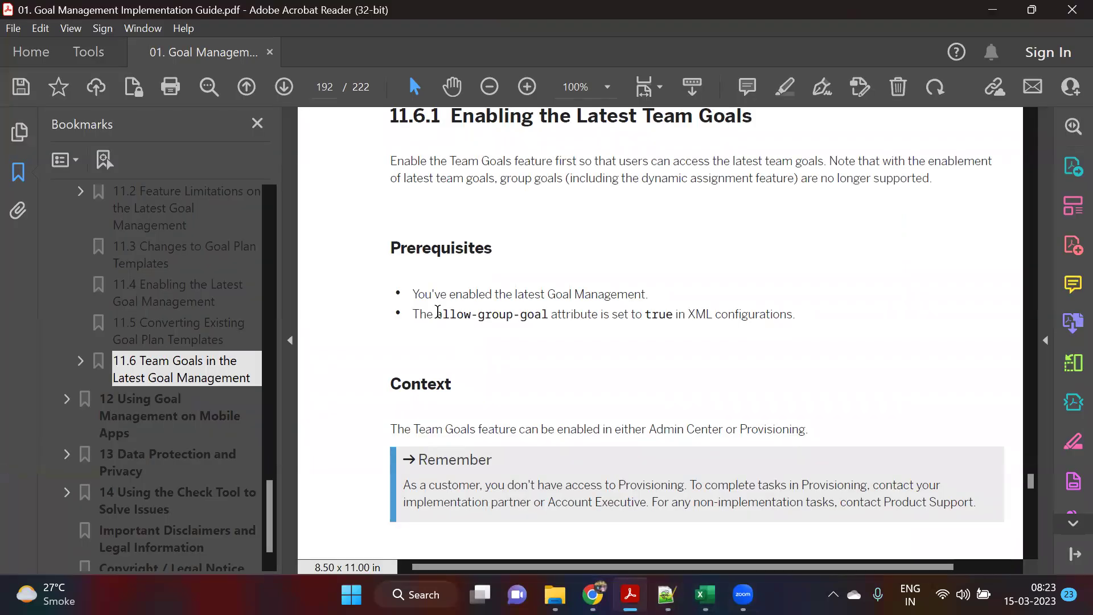
pyautogui.moveTo(446, 295); pyautogui.dragTo(650, 290)
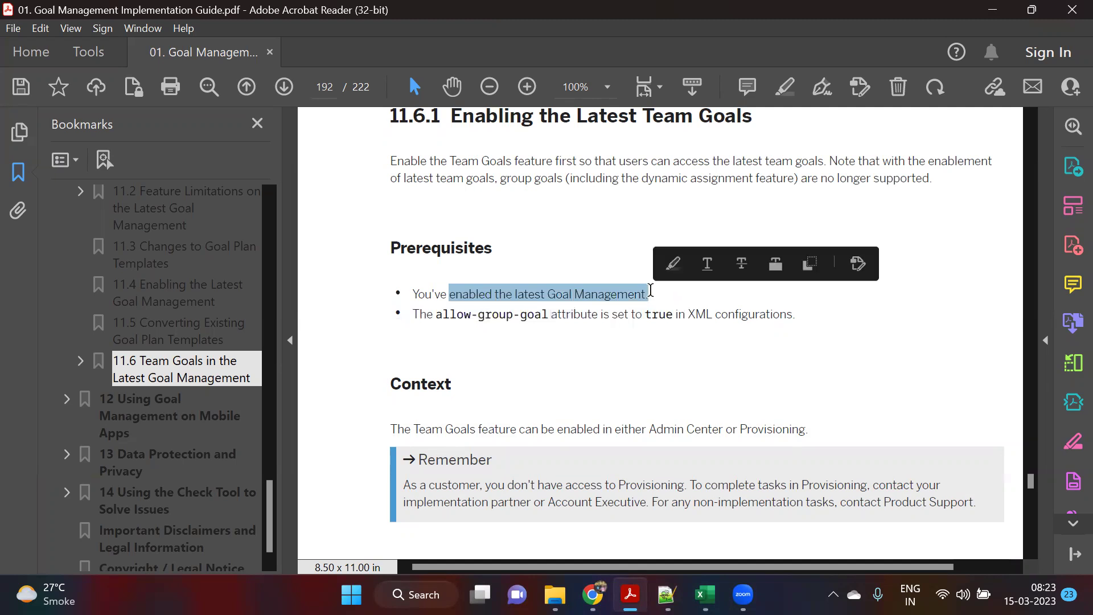
pyautogui.click(673, 263)
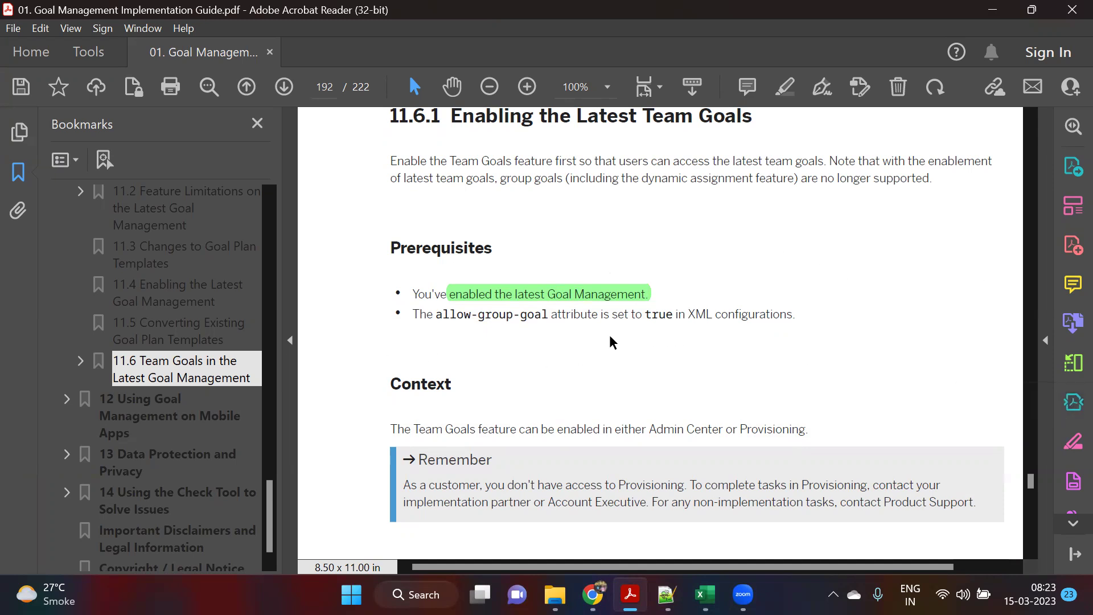
pyautogui.scroll(-3, 655, 349)
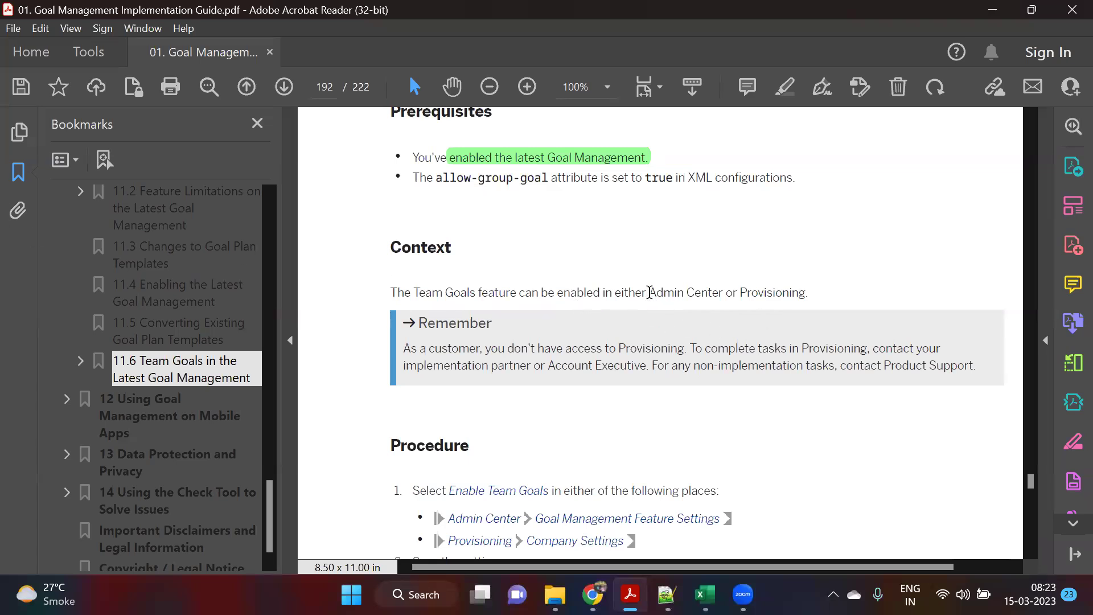
pyautogui.moveTo(649, 292); pyautogui.dragTo(808, 292)
pyautogui.click(817, 259)
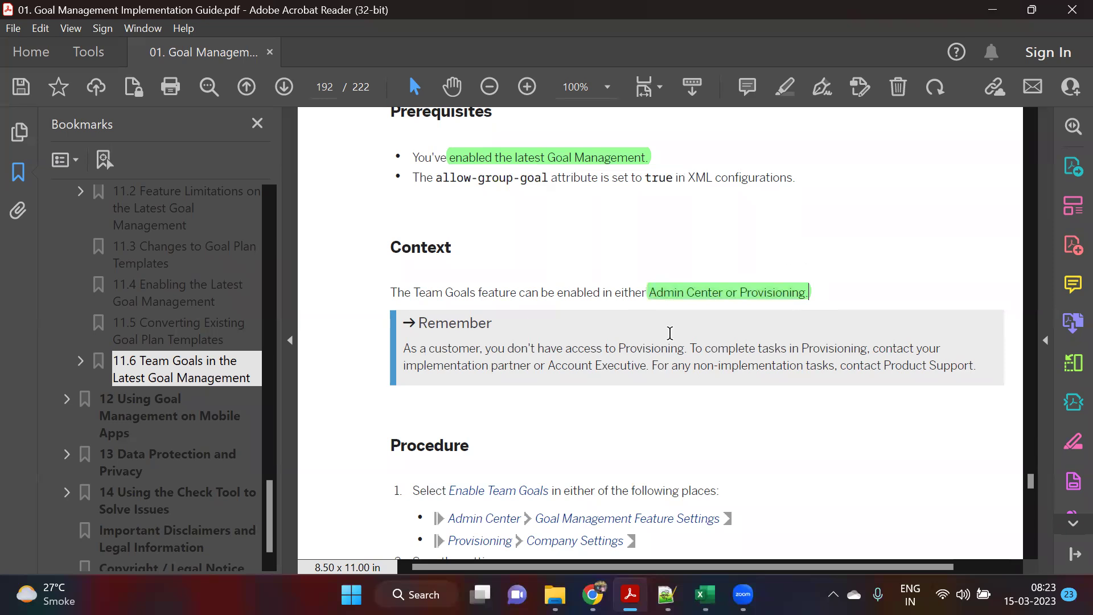
pyautogui.scroll(-3, 655, 387)
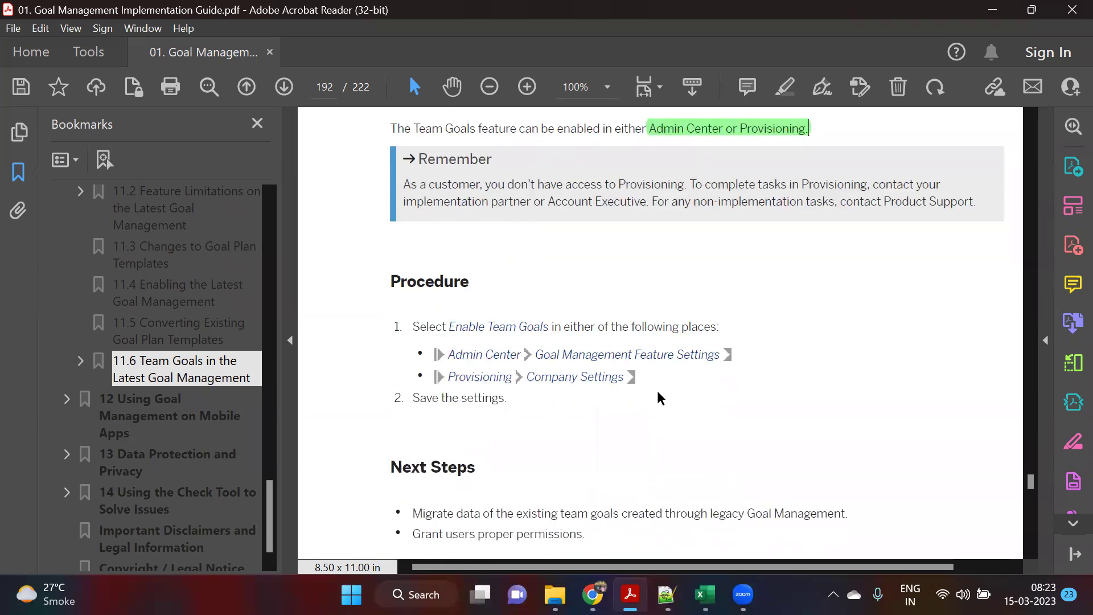
pyautogui.scroll(-1, 453, 366)
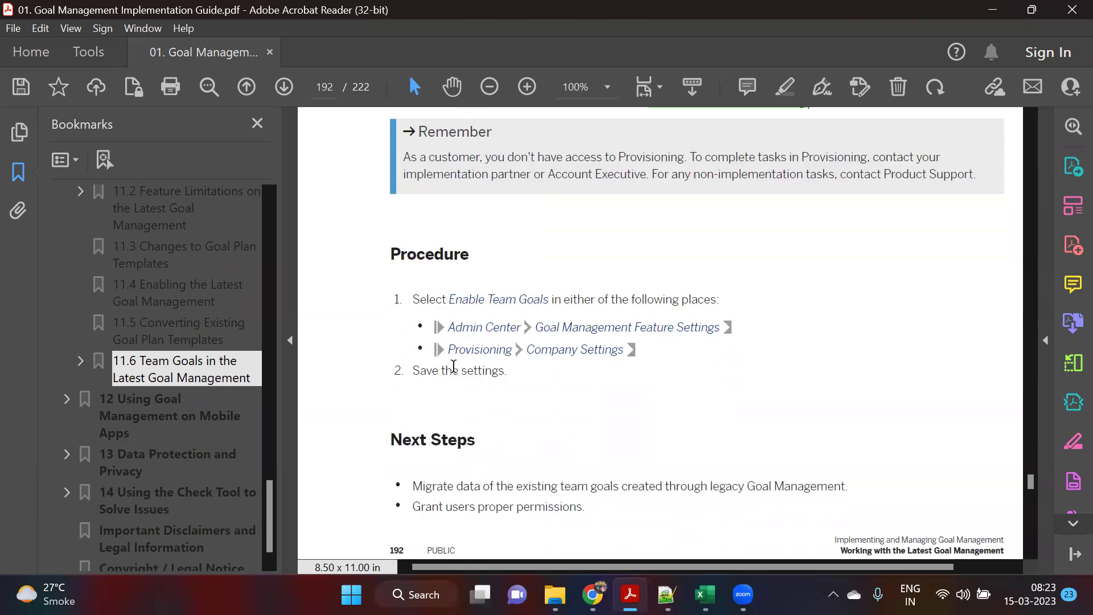
pyautogui.scroll(-2, 454, 366)
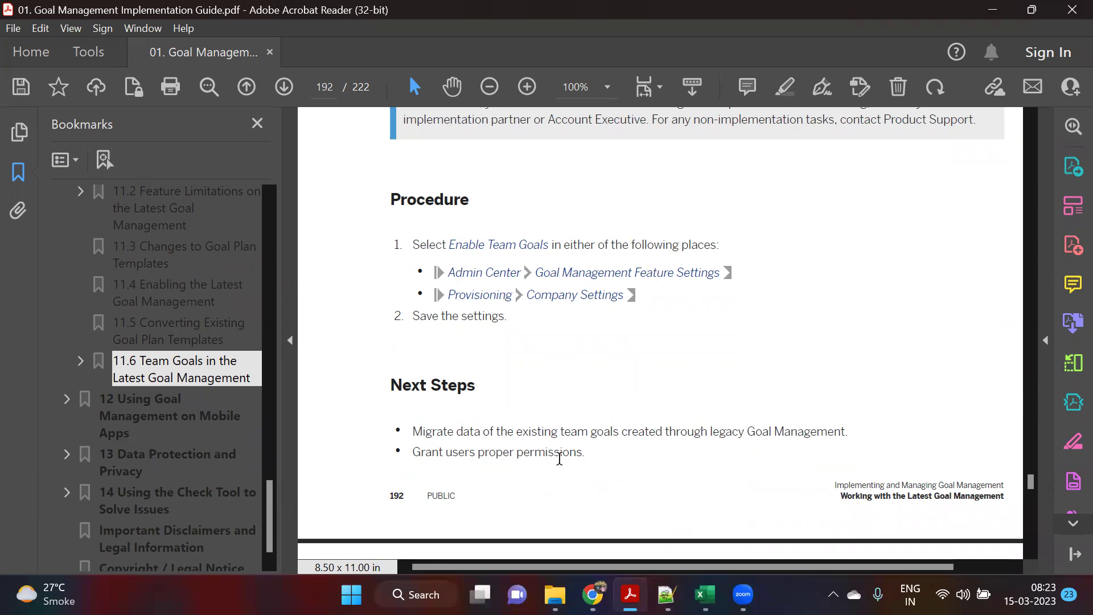
# Step: Duplicate the SuccessFactors Admin tab so the conversion keeps running in the original
pyautogui.moveTo(592, 594)
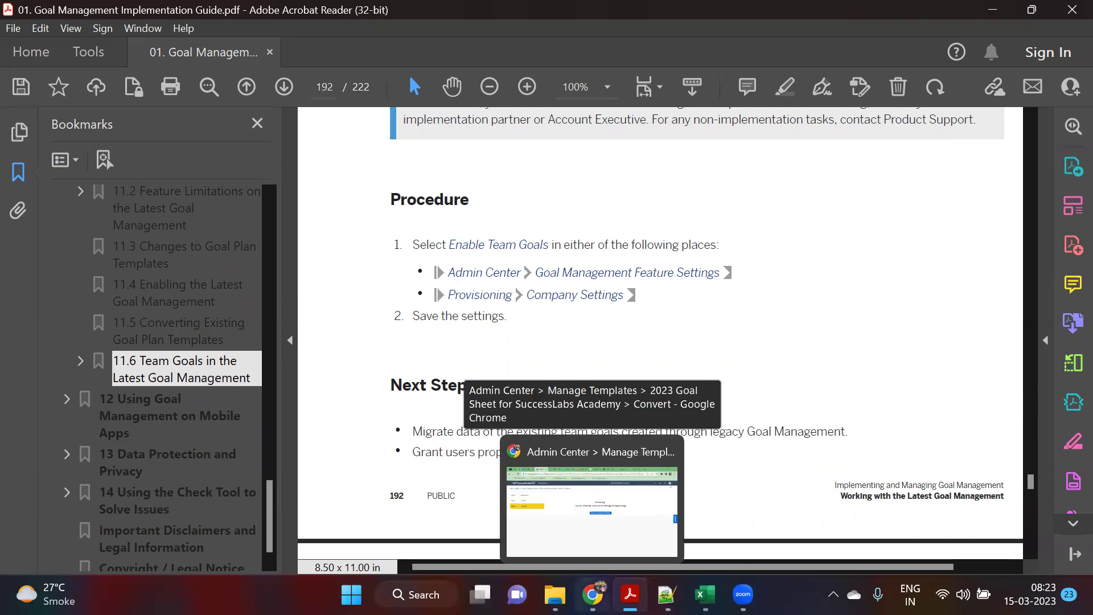
pyautogui.click(592, 507)
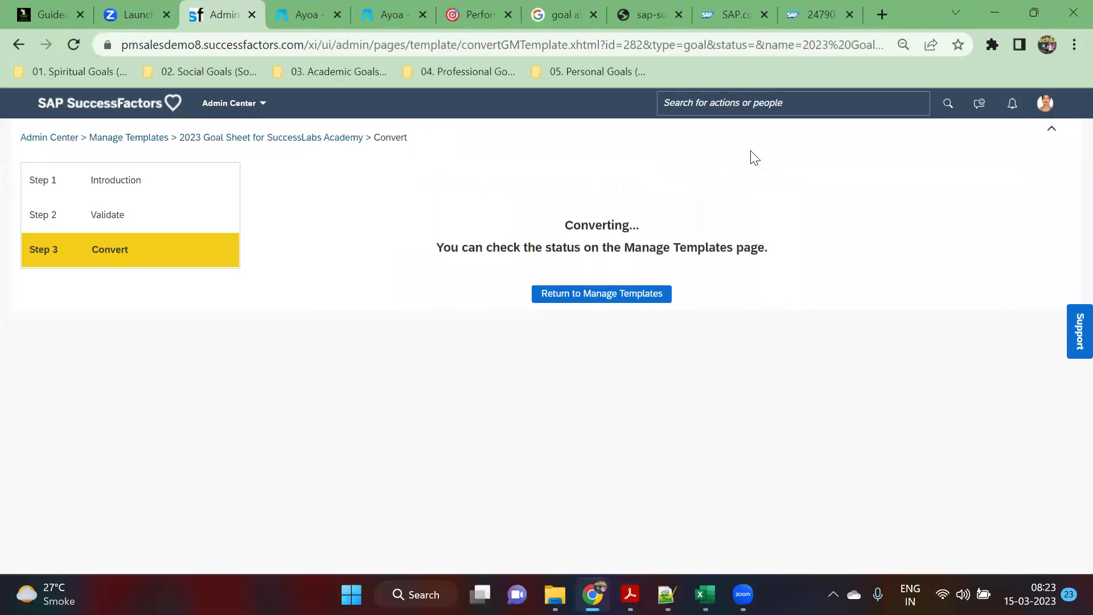
pyautogui.rightClick(222, 12)
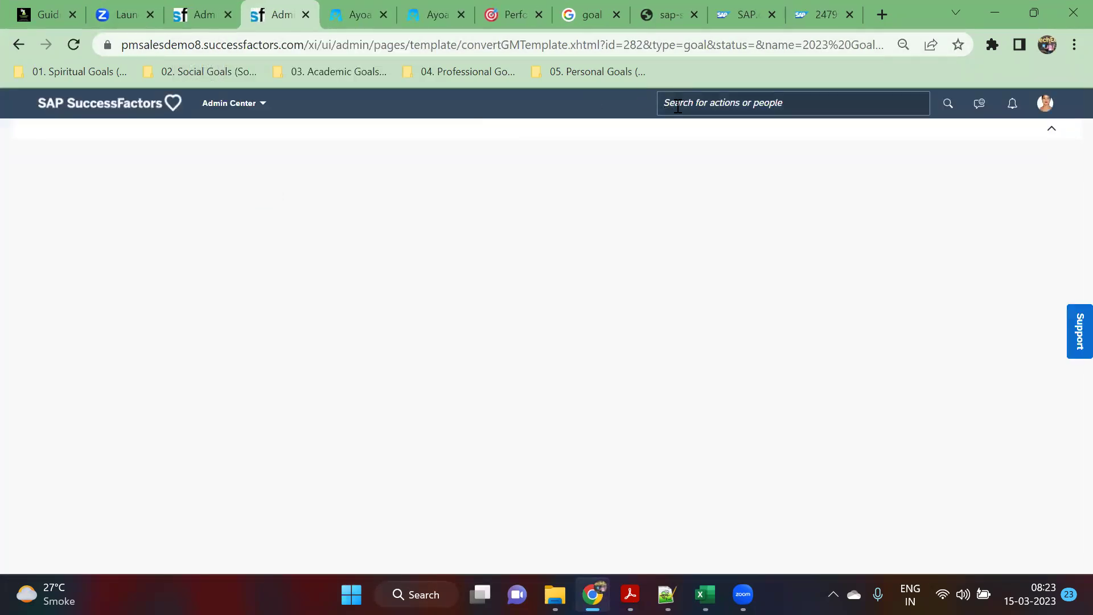
pyautogui.click(677, 106)
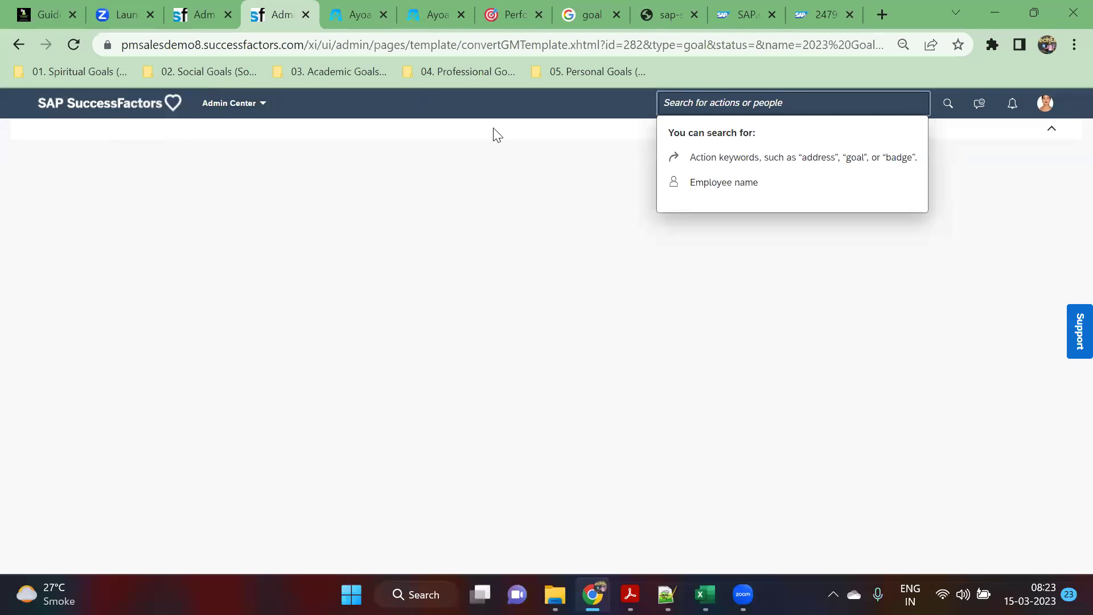
pyautogui.click(205, 13)
pyautogui.click(276, 13)
# Step: Search 'goal manage' and open Objective Management Feature Settings
pyautogui.click(629, 594)
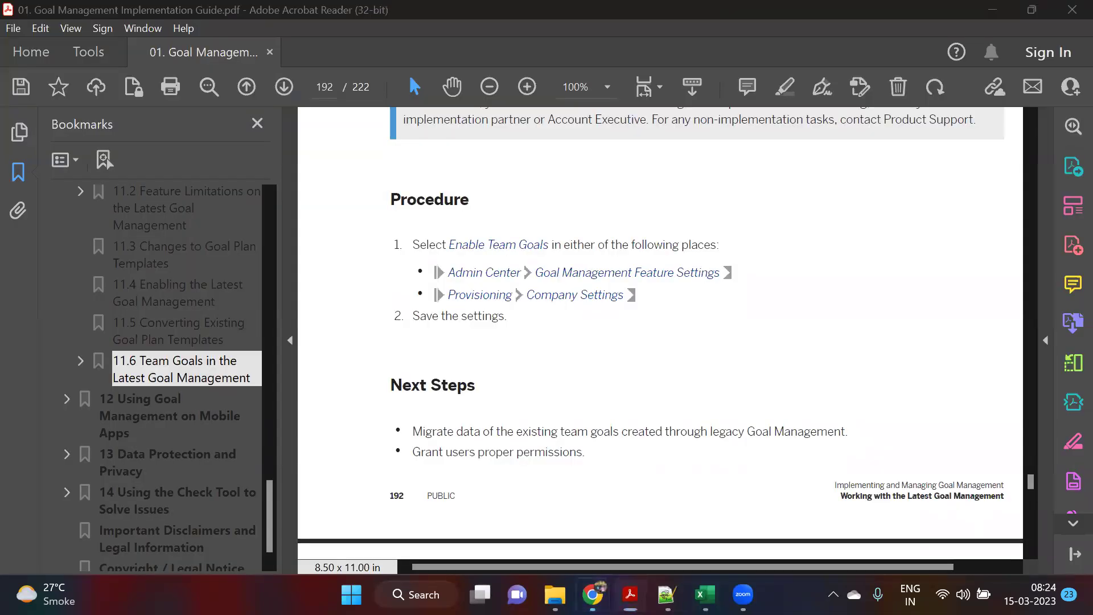
pyautogui.click(630, 592)
pyautogui.hotkey('alt', 'Tab')
pyautogui.click(704, 108)
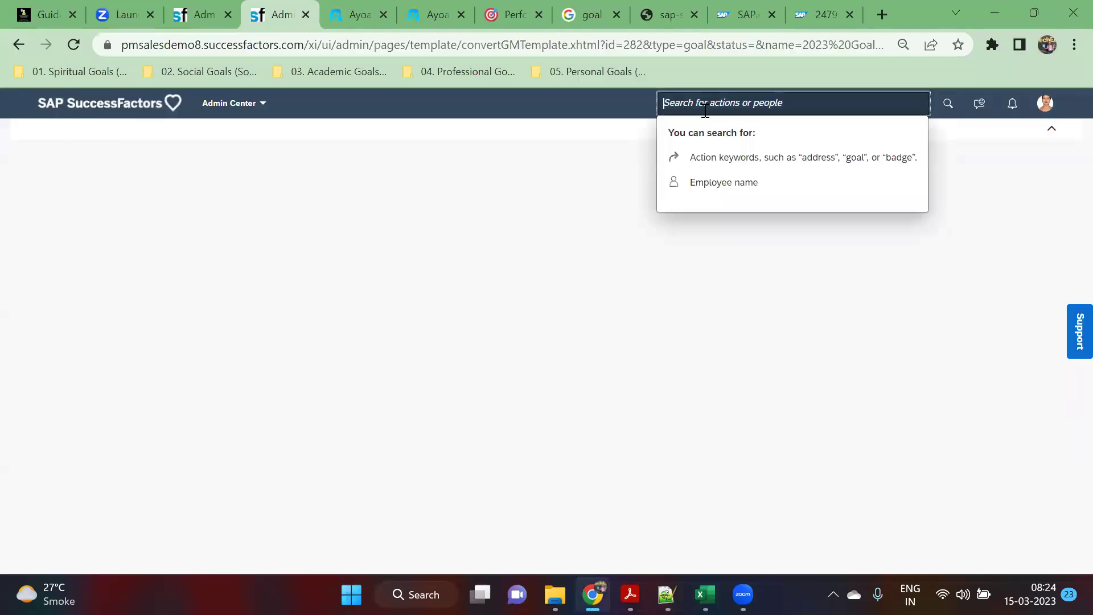
pyautogui.write('goal')
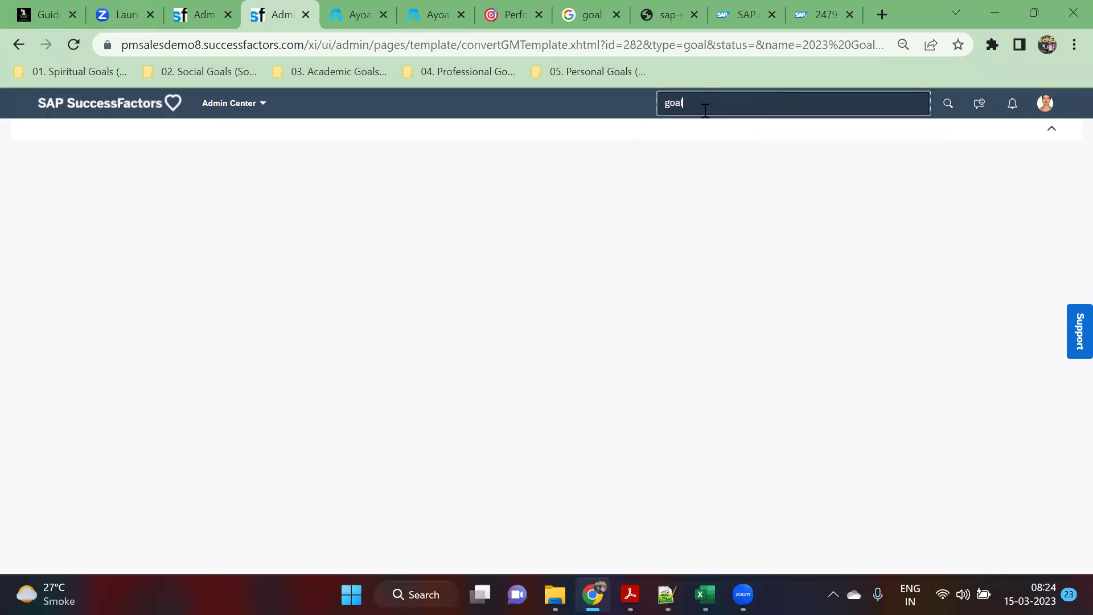
pyautogui.write(' manage')
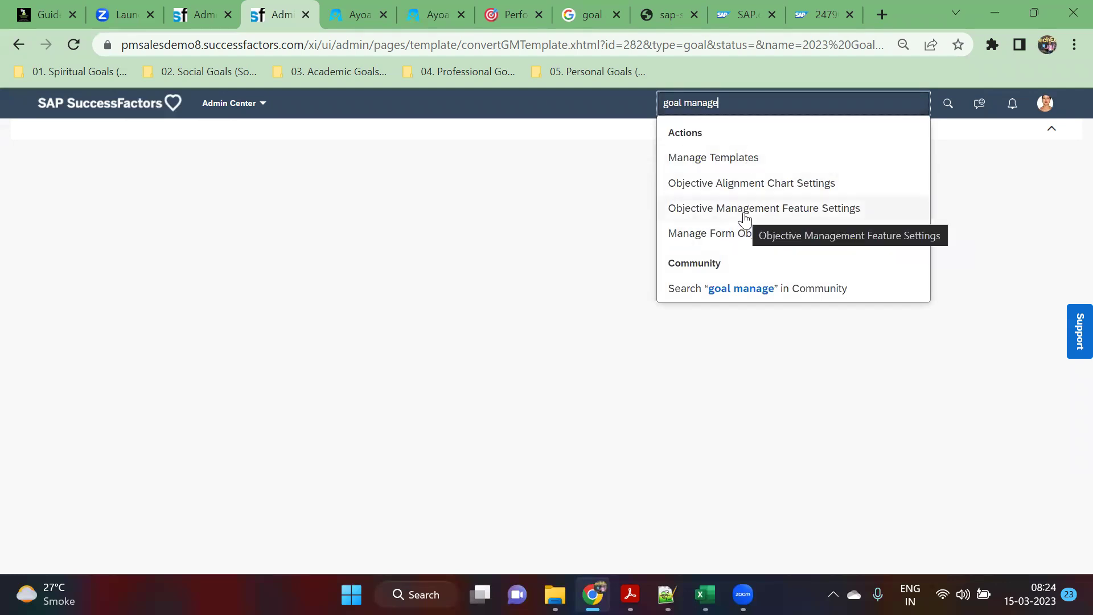
pyautogui.click(832, 214)
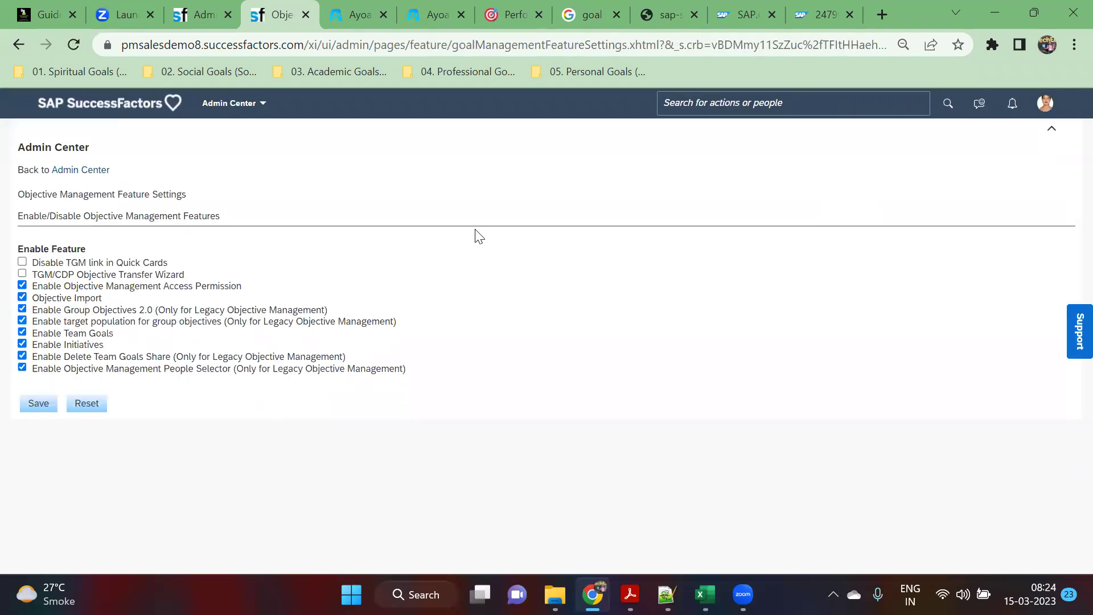
# Step: Save the Objective Management feature settings with Enable Team Goals ticked, then highlight that option
pyautogui.click(41, 407)
pyautogui.moveTo(37, 334); pyautogui.dragTo(106, 337)
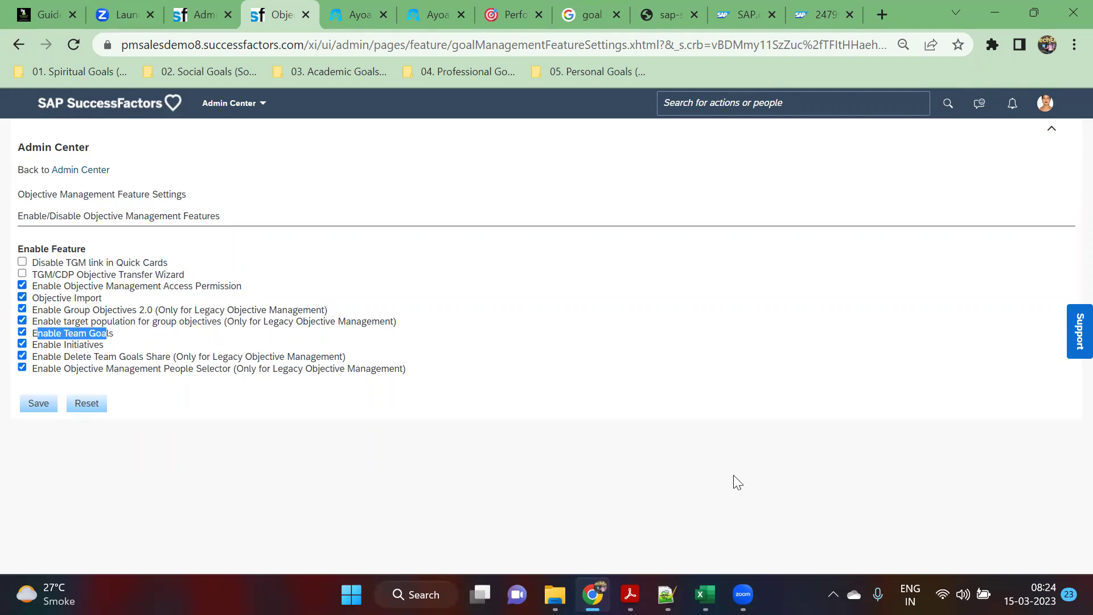
# Step: Bring the guide PDF forward and scroll to page 193's section 11.6.2 Required Permissions table
pyautogui.click(630, 594)
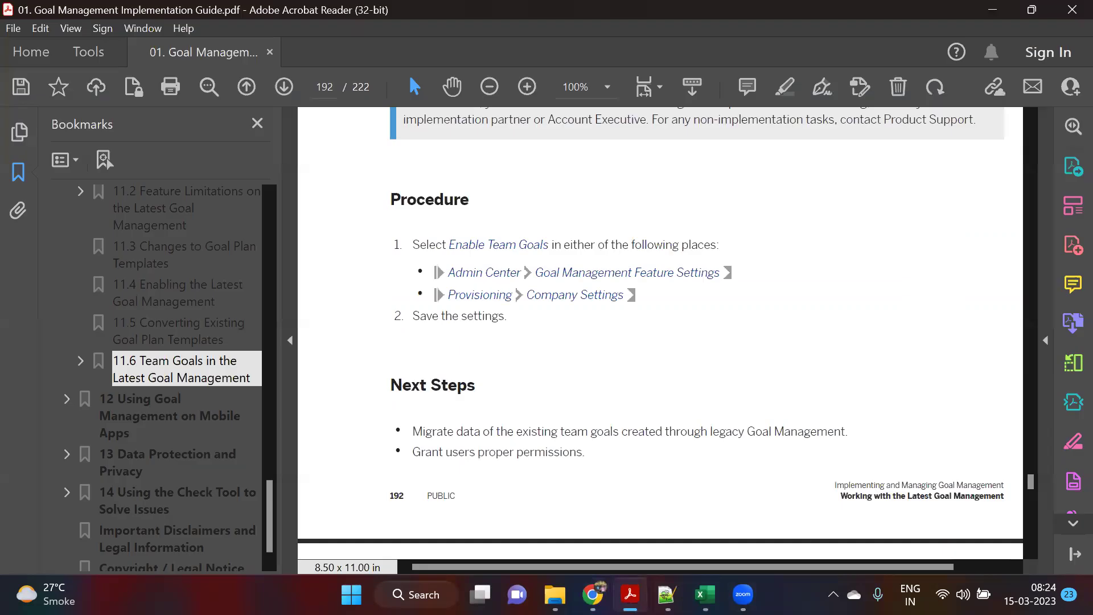
pyautogui.click(630, 594)
pyautogui.click(630, 594)
pyautogui.scroll(-3, 612, 393)
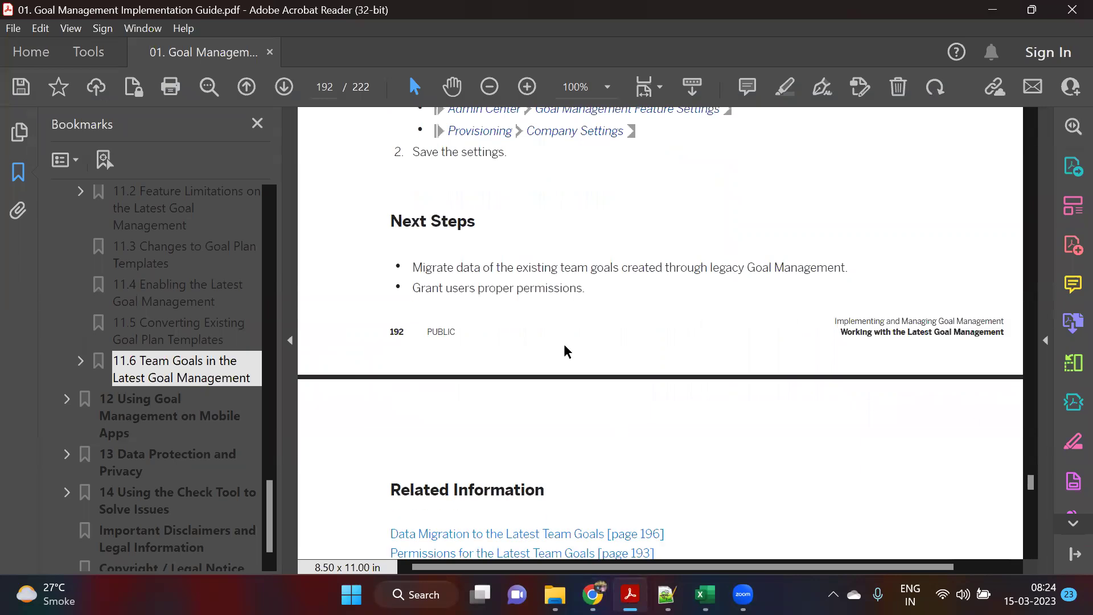
pyautogui.scroll(-4, 564, 353)
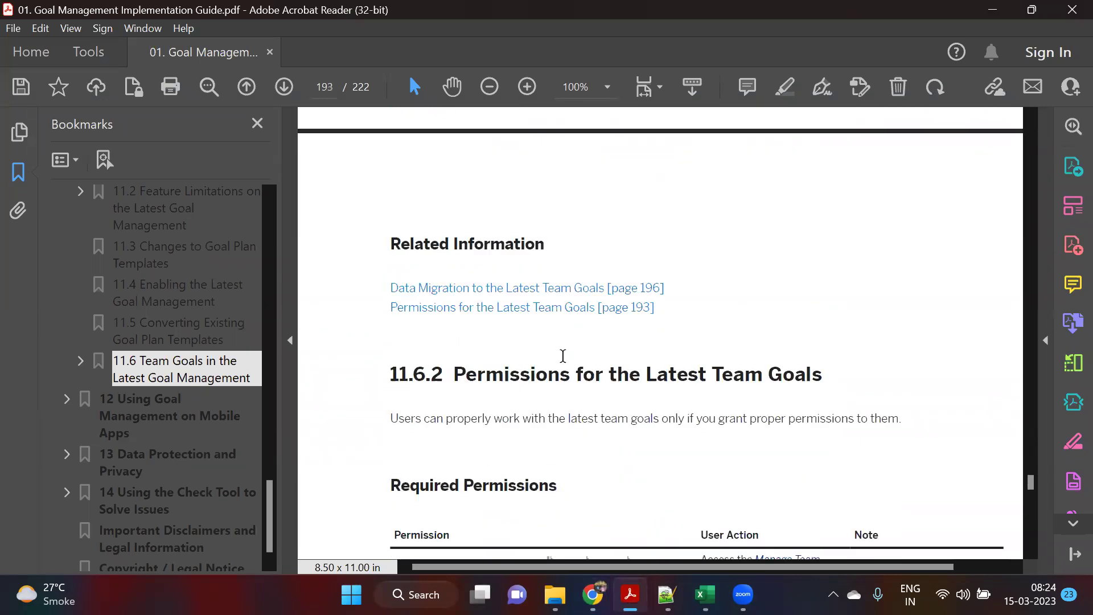
pyautogui.scroll(-5, 564, 359)
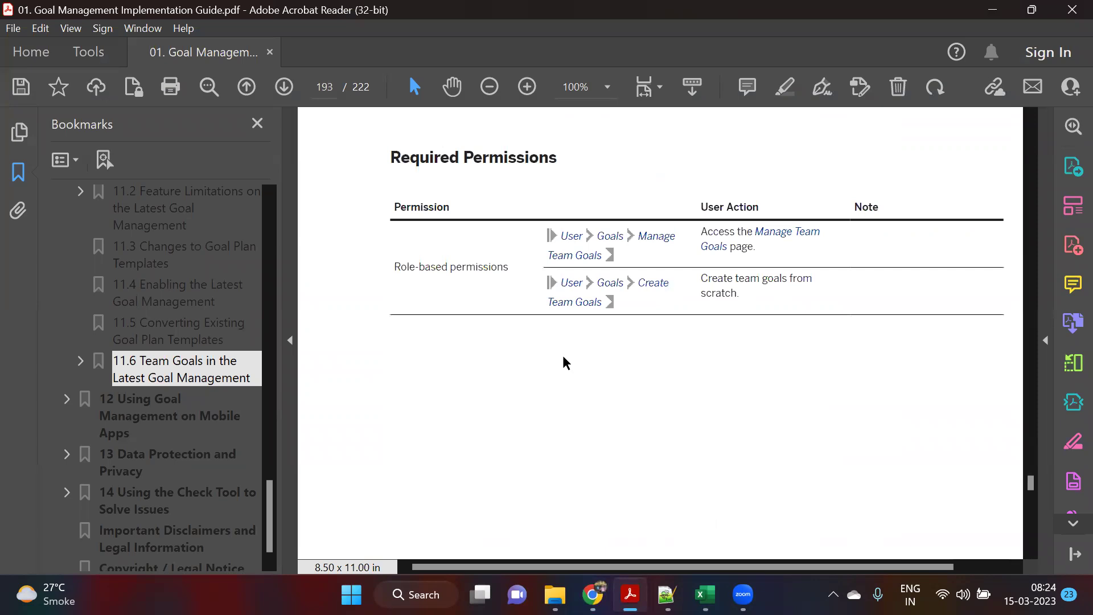
pyautogui.scroll(-10, 564, 361)
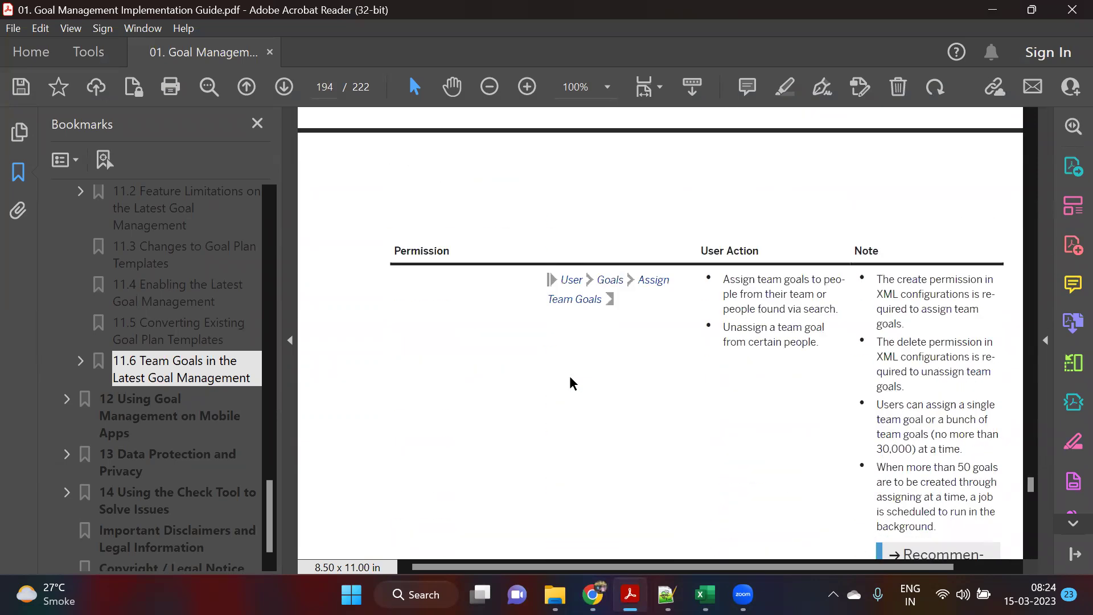
pyautogui.scroll(5, 572, 382)
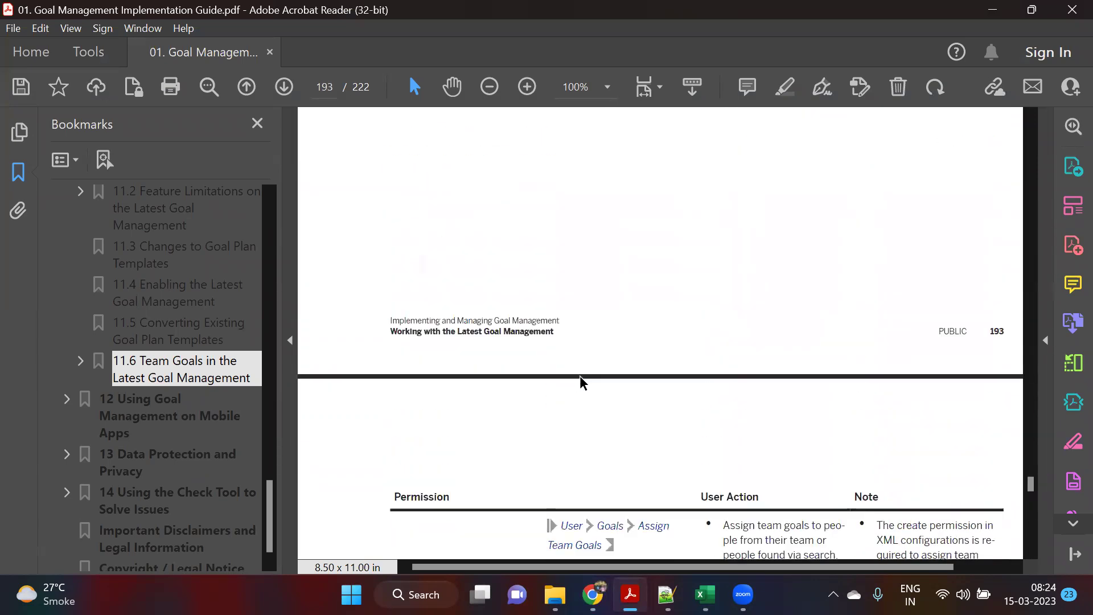
pyautogui.scroll(6, 581, 381)
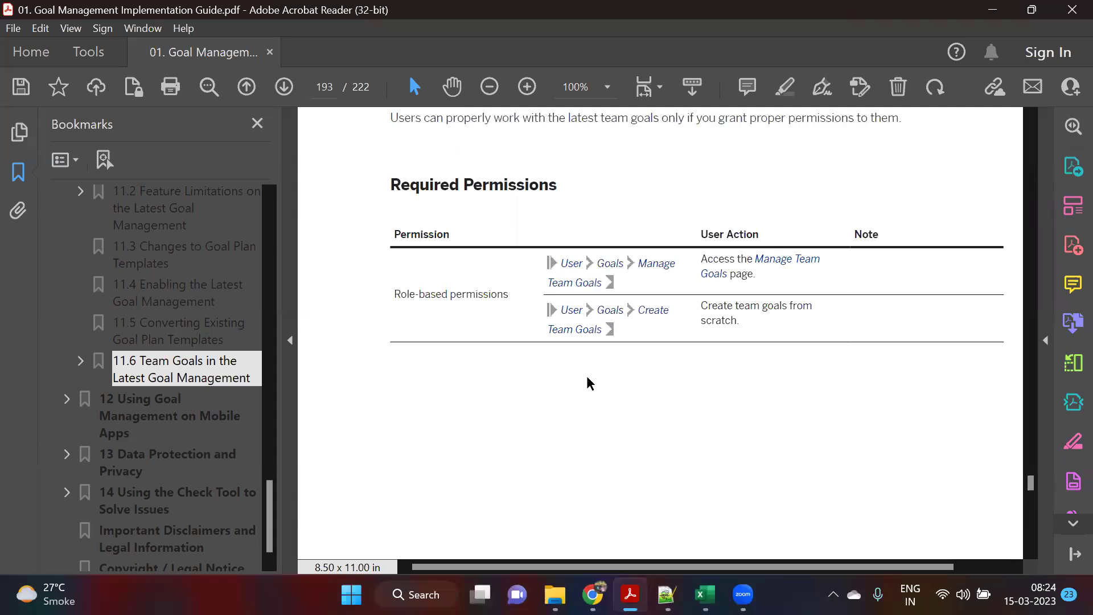
pyautogui.scroll(1, 589, 383)
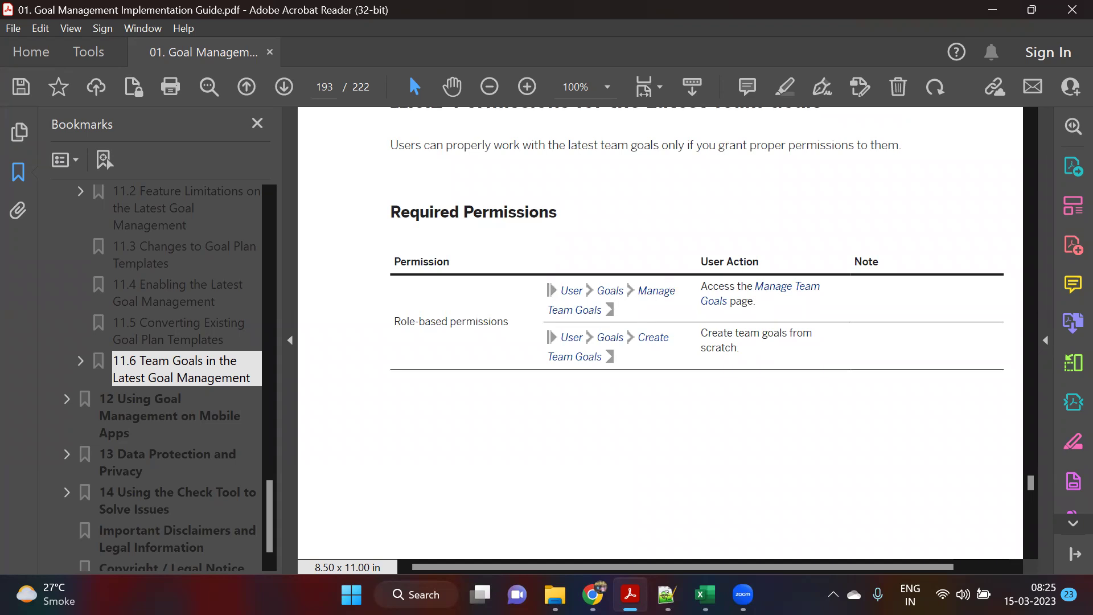
# Step: Back in SuccessFactors, search 'manage' and open Manage Permission Roles
pyautogui.moveTo(592, 595)
pyautogui.click(592, 501)
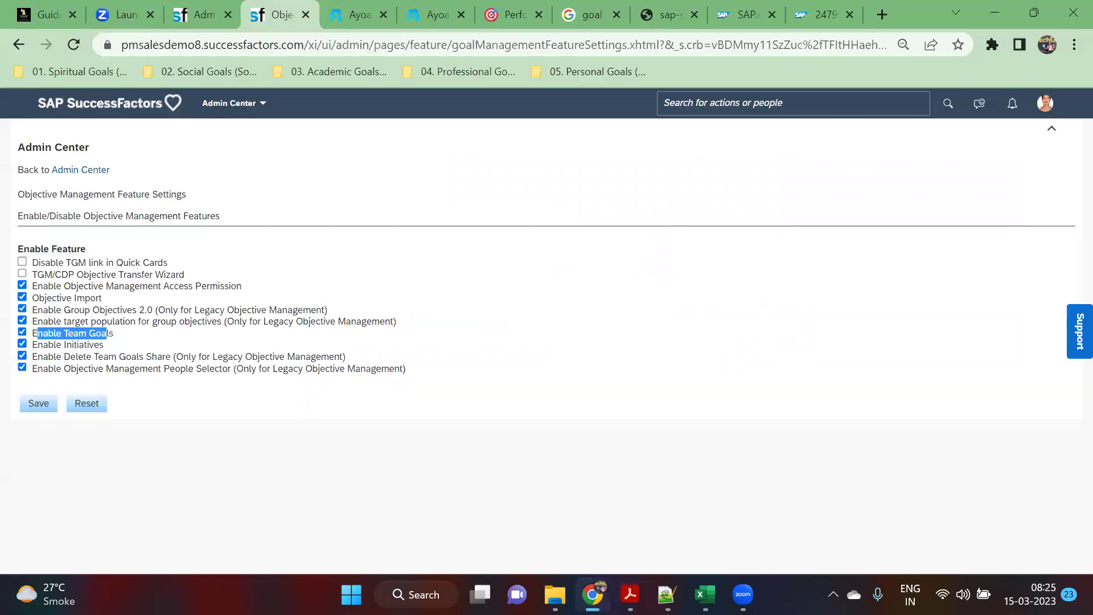
pyautogui.click(724, 105)
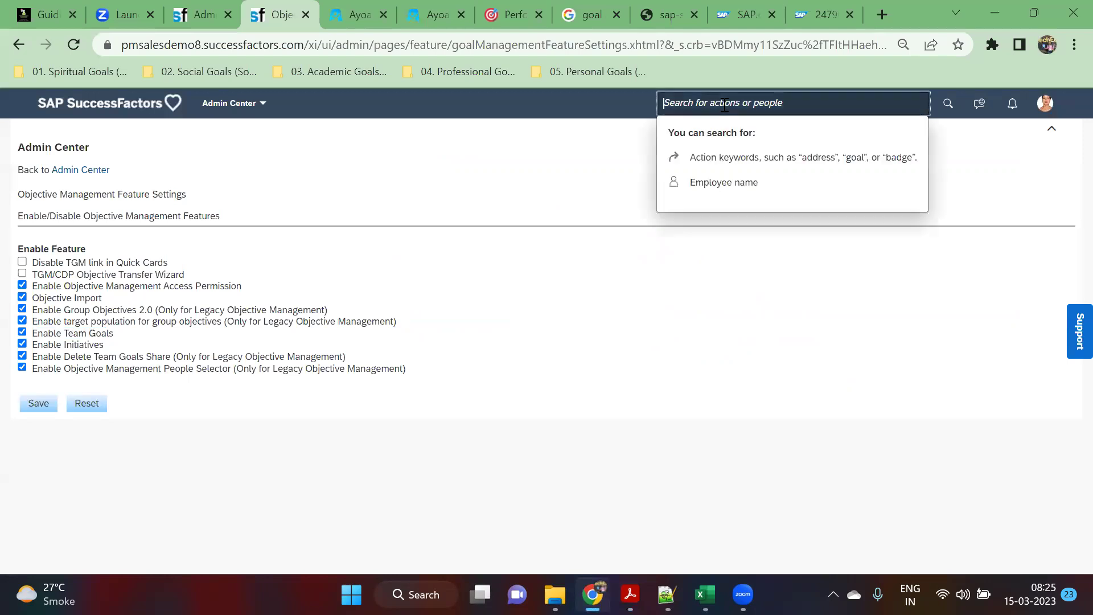
pyautogui.write('mana')
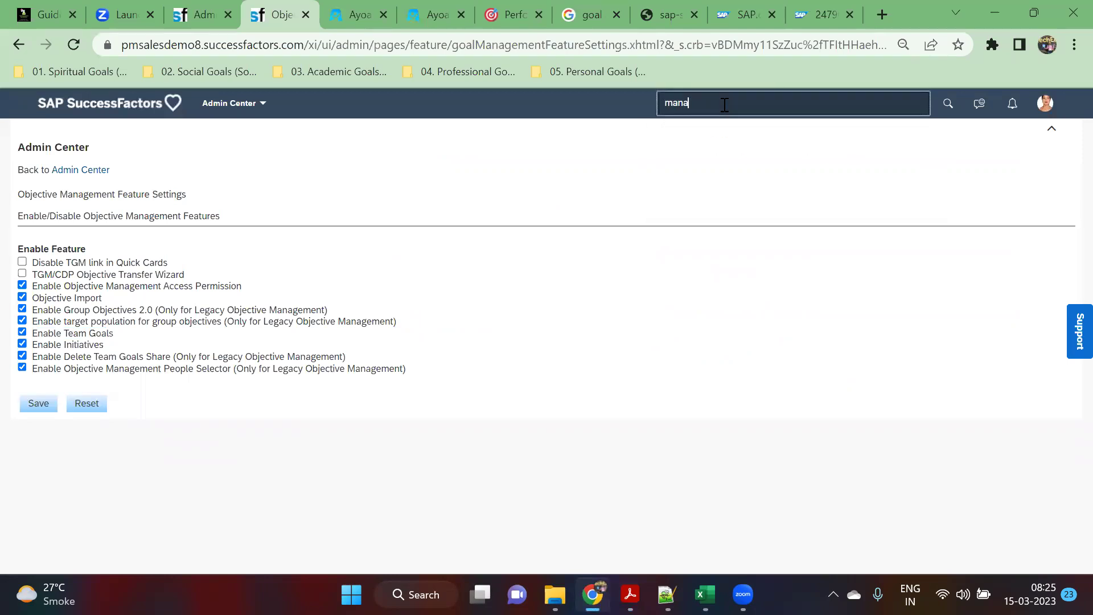
pyautogui.write('ge permiss')
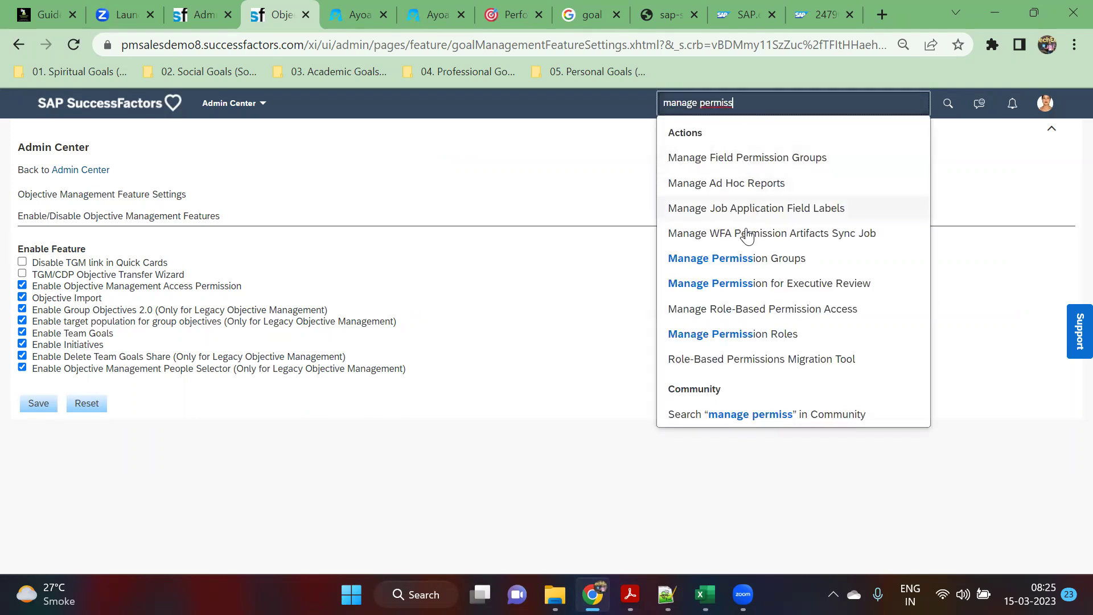
pyautogui.click(762, 335)
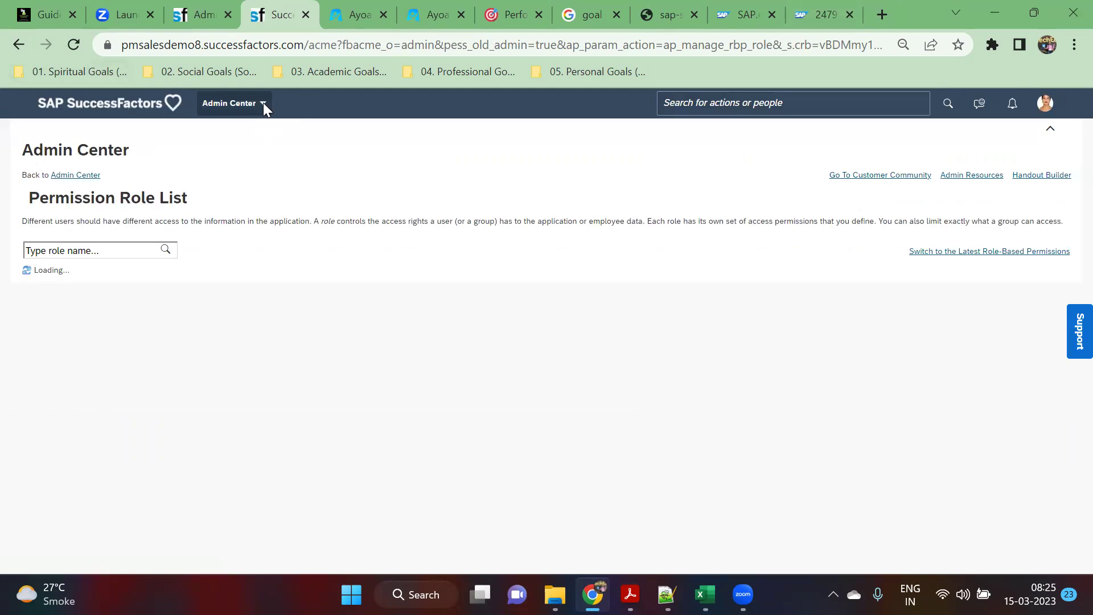
# Step: Open the ADMIN role from the Permission Role List
pyautogui.click(727, 106)
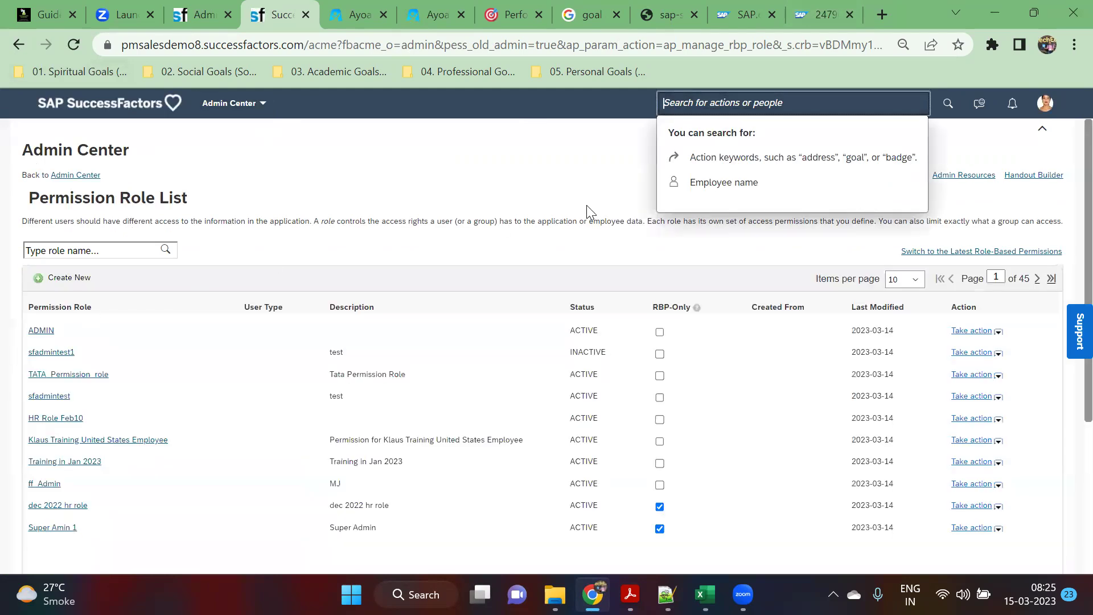
pyautogui.click(72, 251)
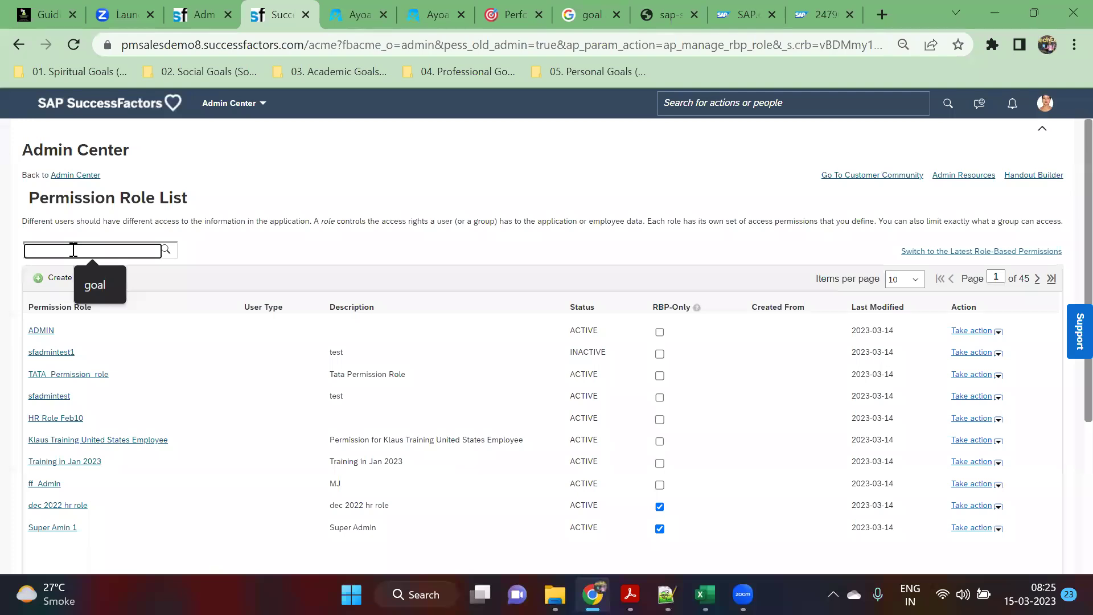
pyautogui.click(43, 331)
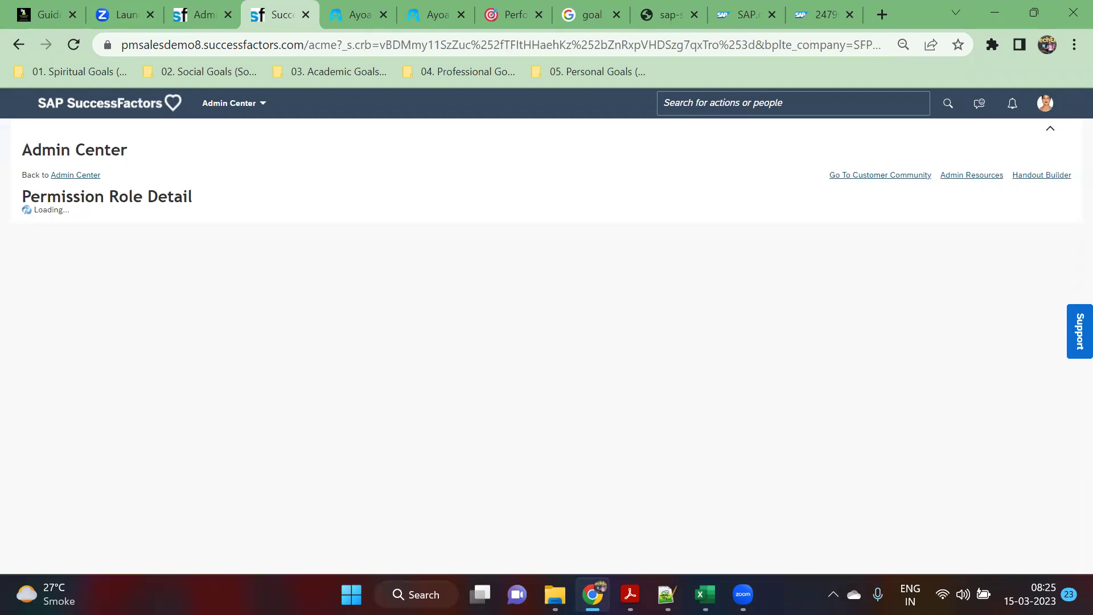
# Step: Open the ADMIN role's permission settings, cross-checking the guide's required permissions
pyautogui.click(630, 594)
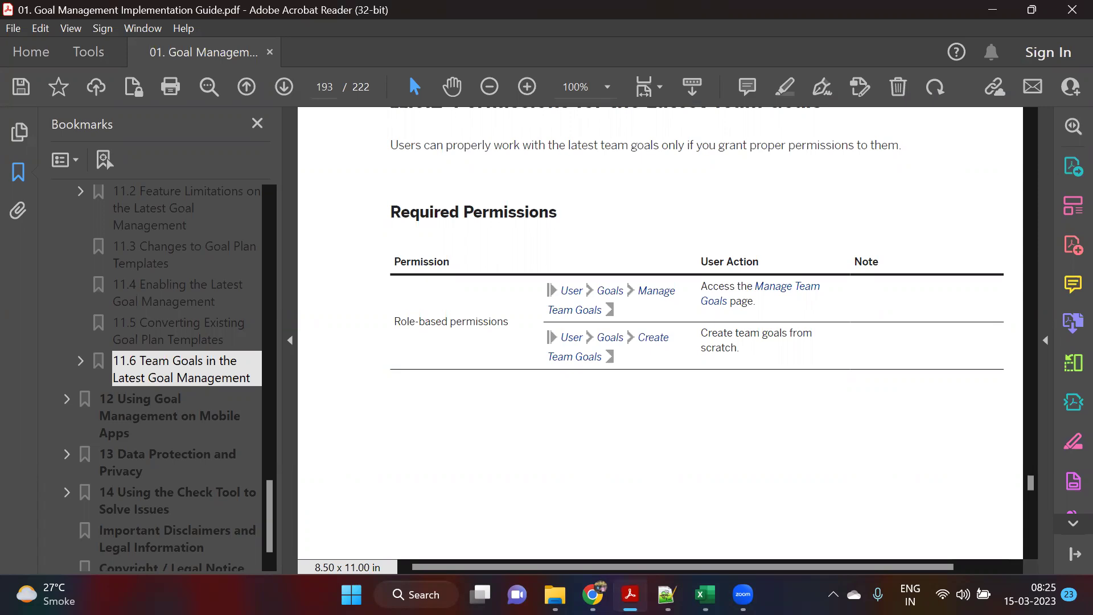
pyautogui.hotkey('alt', 'Tab')
pyautogui.click(91, 357)
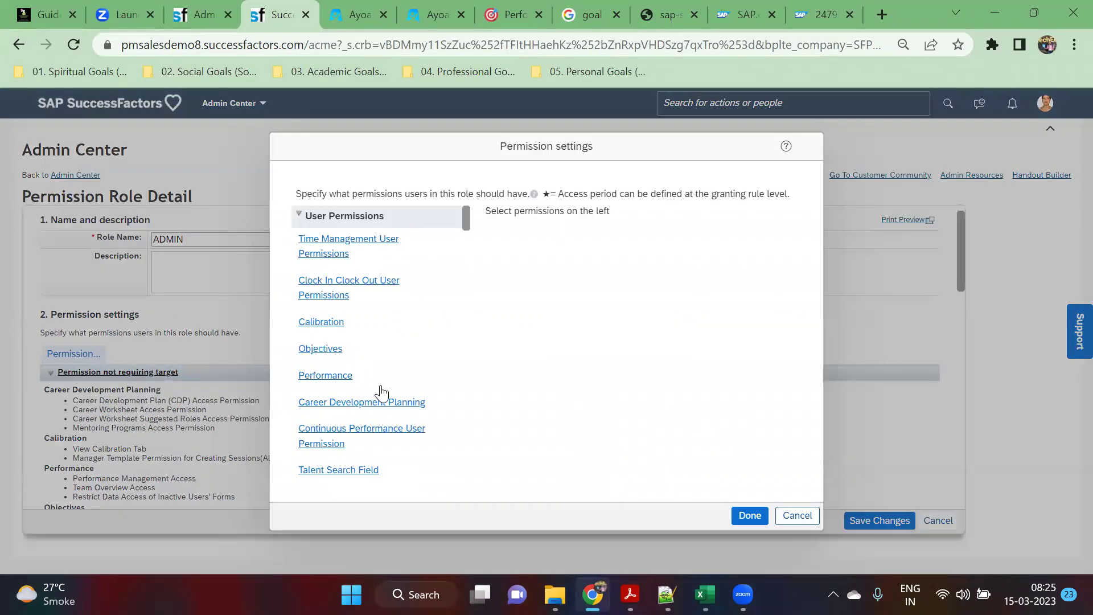
pyautogui.hotkey('alt', 'Tab')
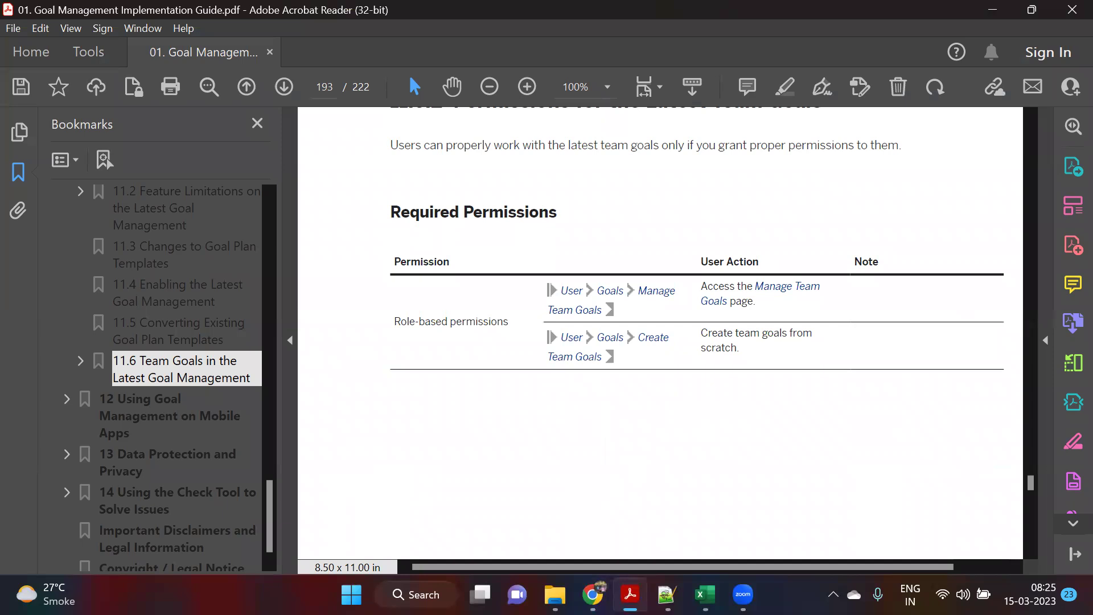
pyautogui.hotkey('alt', 'Tab')
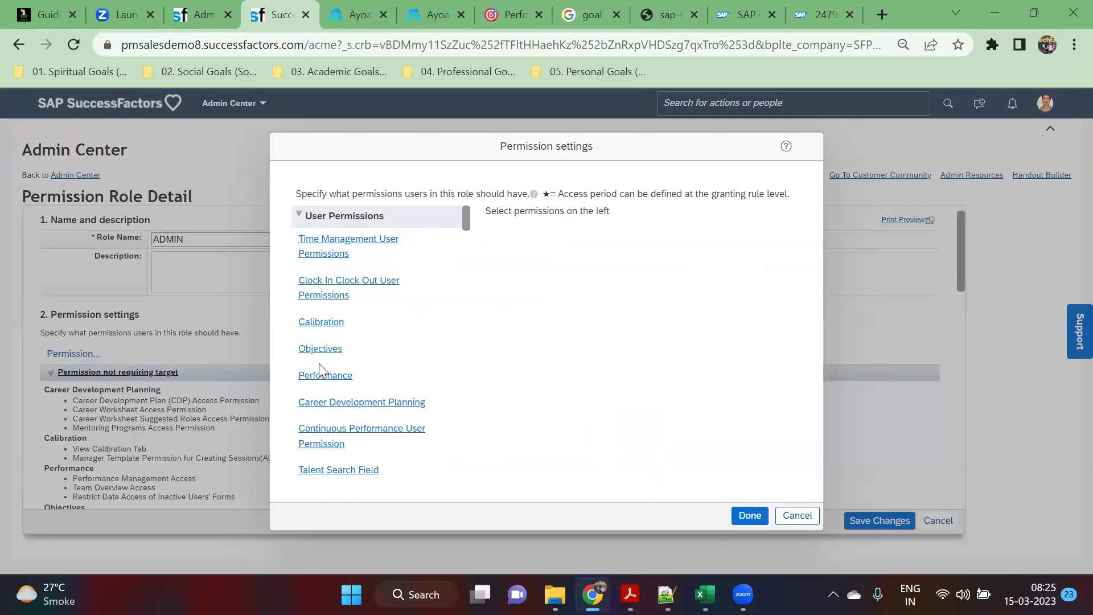
# Step: Show Objectives permissions and verify Manage, Create, Delete, Assign and Share Team Objectives are checked
pyautogui.click(334, 349)
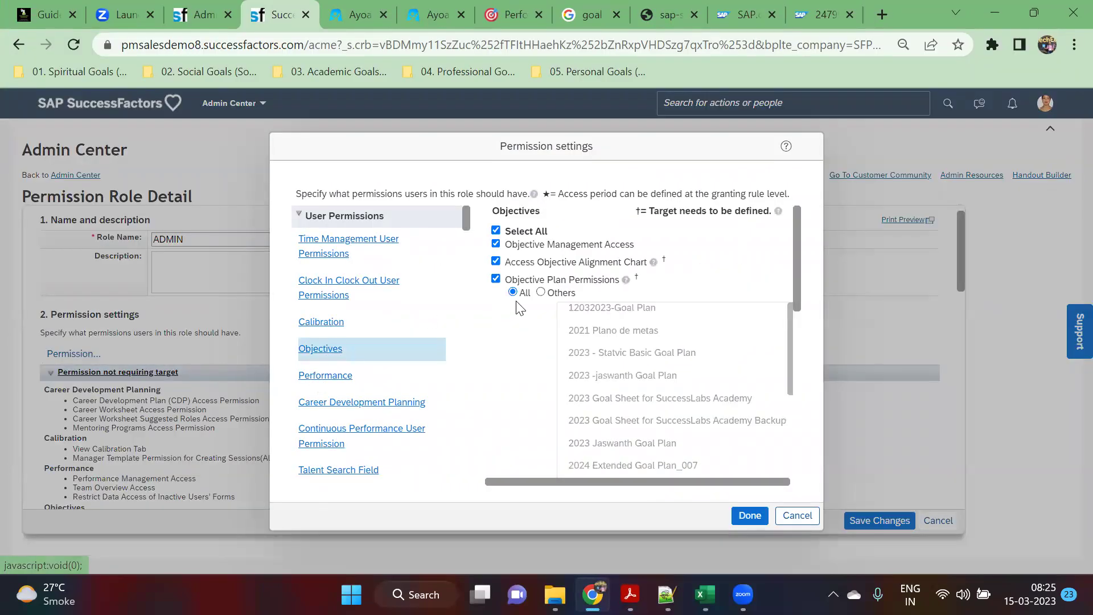
pyautogui.scroll(-10, 533, 303)
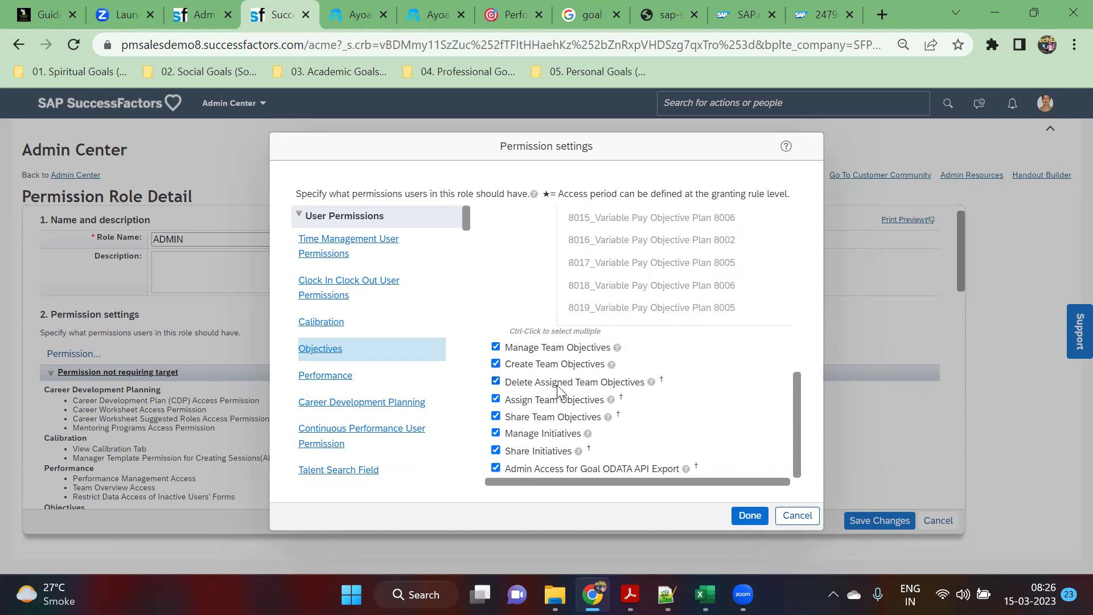
pyautogui.moveTo(620, 356)
pyautogui.moveTo(606, 423)
pyautogui.scroll(3, 578, 413)
pyautogui.scroll(-3, 575, 407)
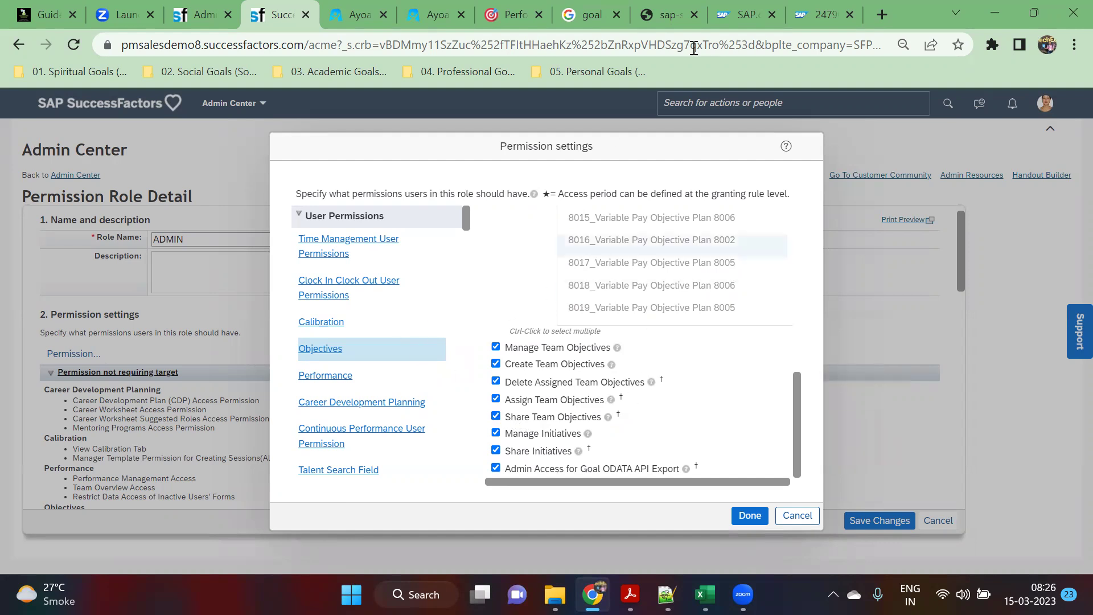
# Step: Scroll the guide's section 11.6 permissions table down to page 194's Assign Team Goals row, then return to the browser
pyautogui.click(630, 594)
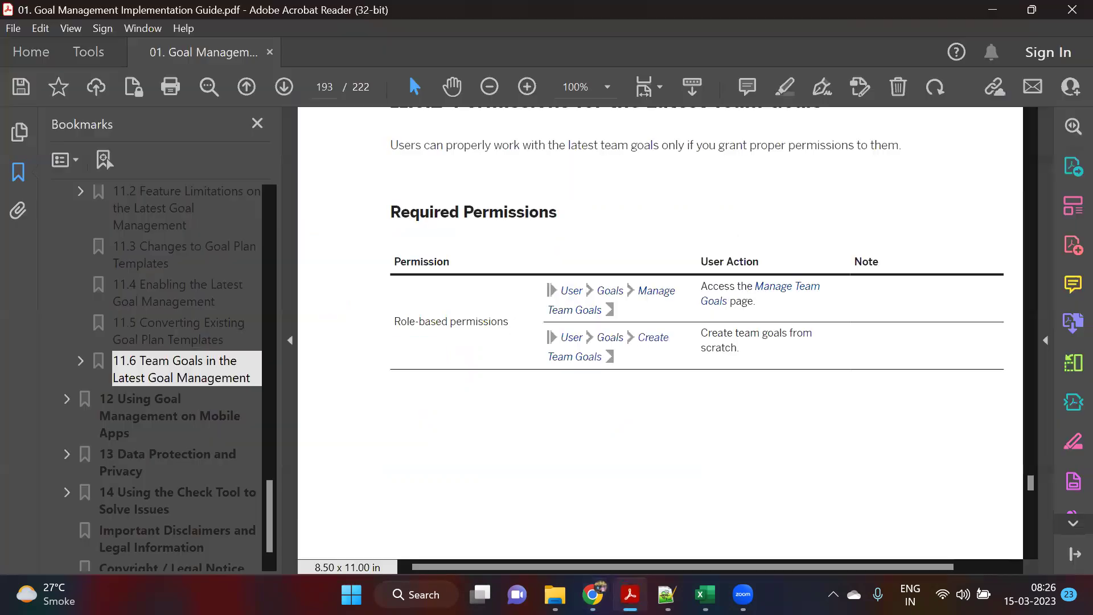
pyautogui.scroll(-3, 544, 319)
pyautogui.scroll(3, 541, 322)
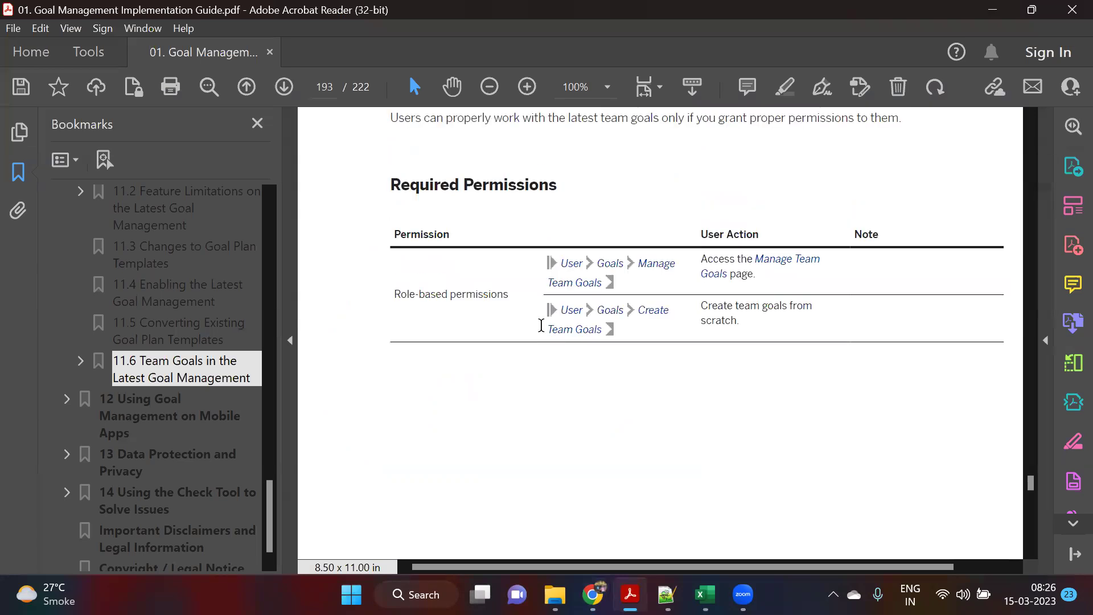
pyautogui.scroll(-3, 540, 324)
pyautogui.scroll(-10, 541, 338)
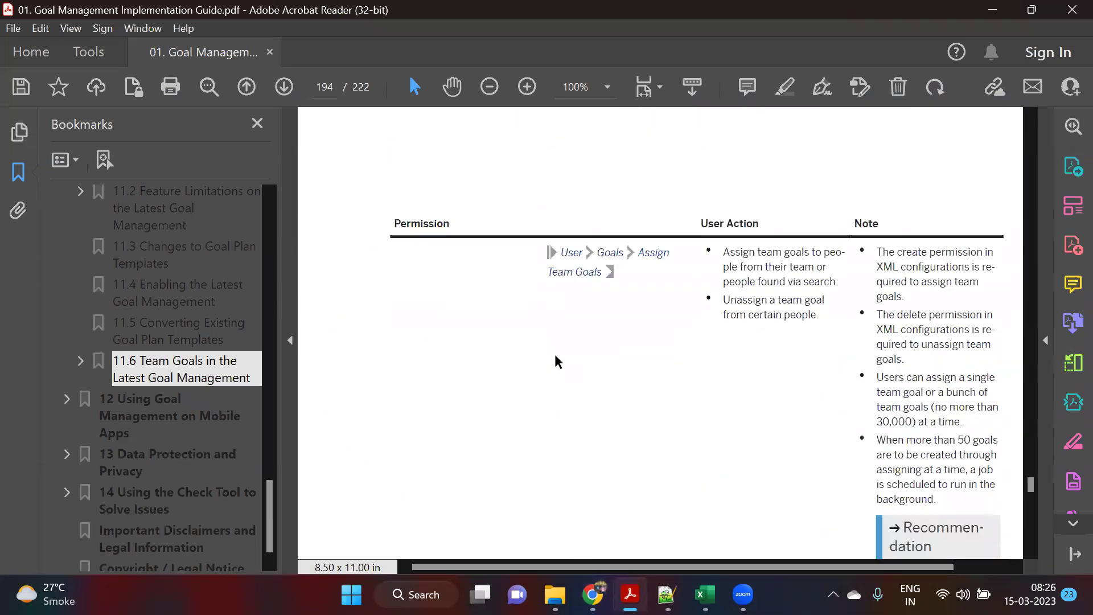
pyautogui.scroll(3, 556, 361)
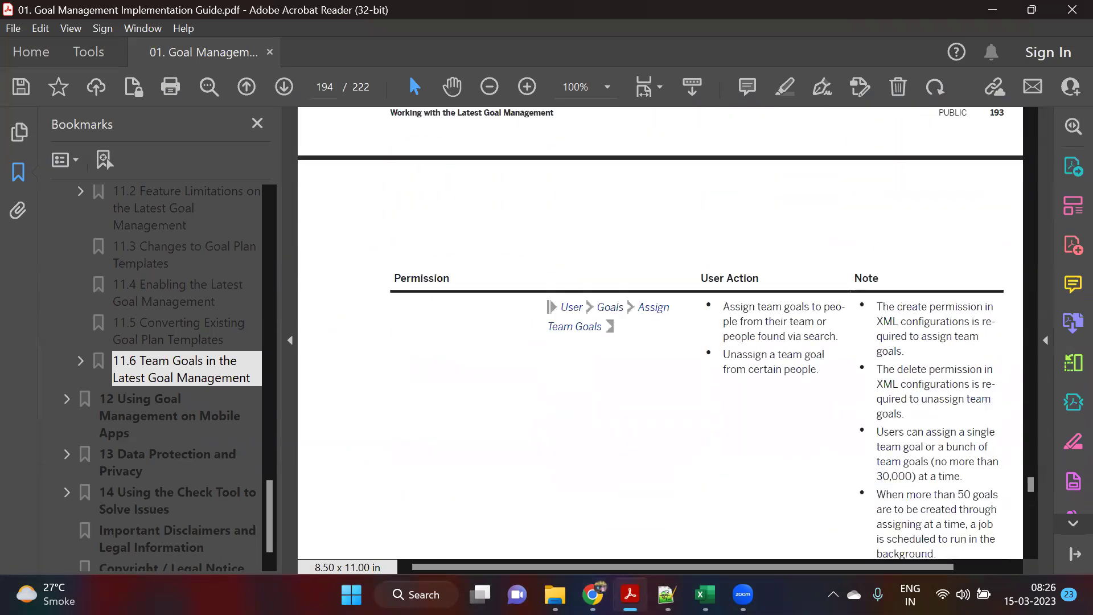
pyautogui.hotkey('alt', 'Tab')
# Step: In Ayoa, fill node '07. Define SMART goal wizard' with the green gradient
pyautogui.click(353, 7)
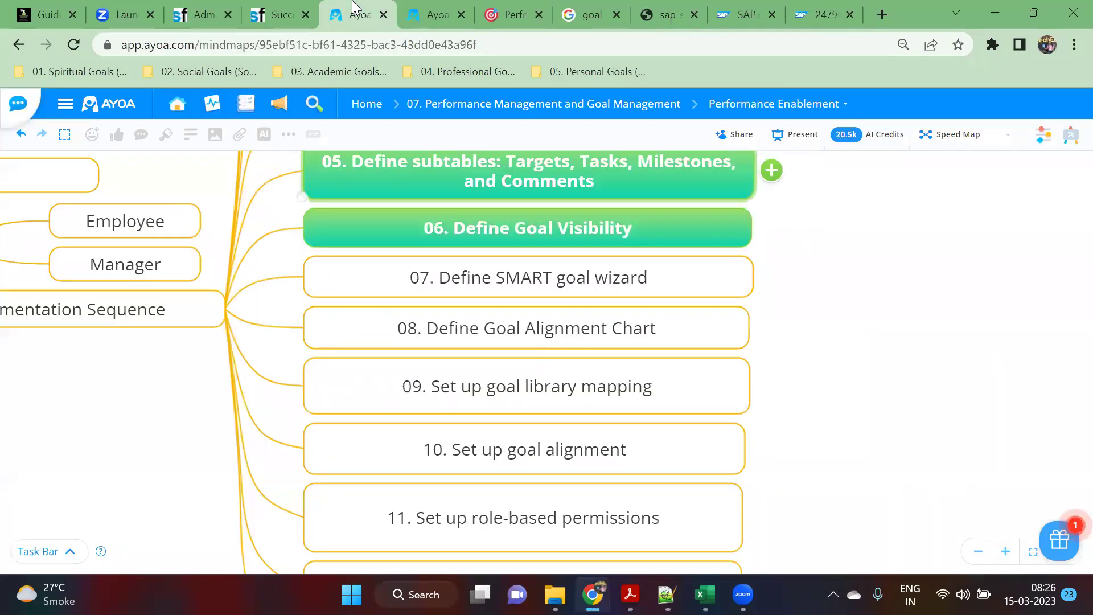
pyautogui.doubleClick(550, 279)
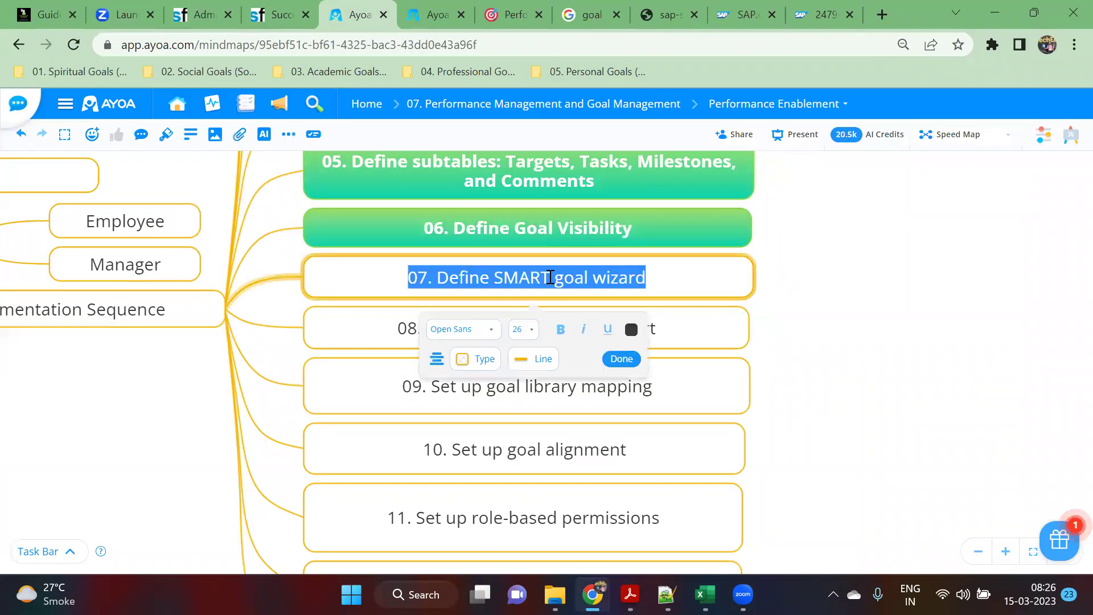
pyautogui.click(813, 275)
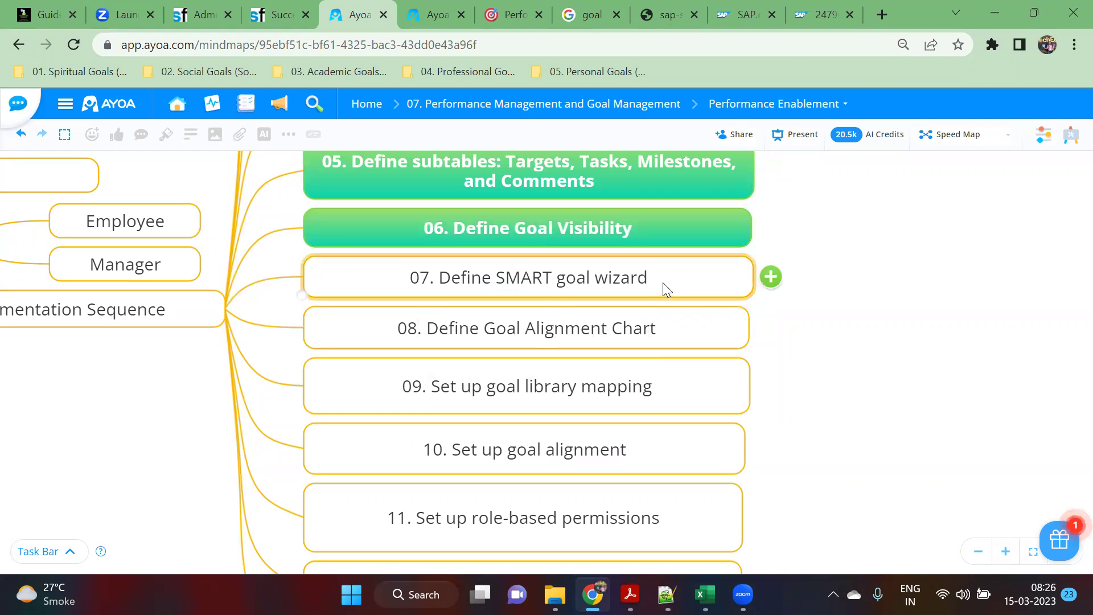
pyautogui.click(663, 282)
pyautogui.click(663, 283)
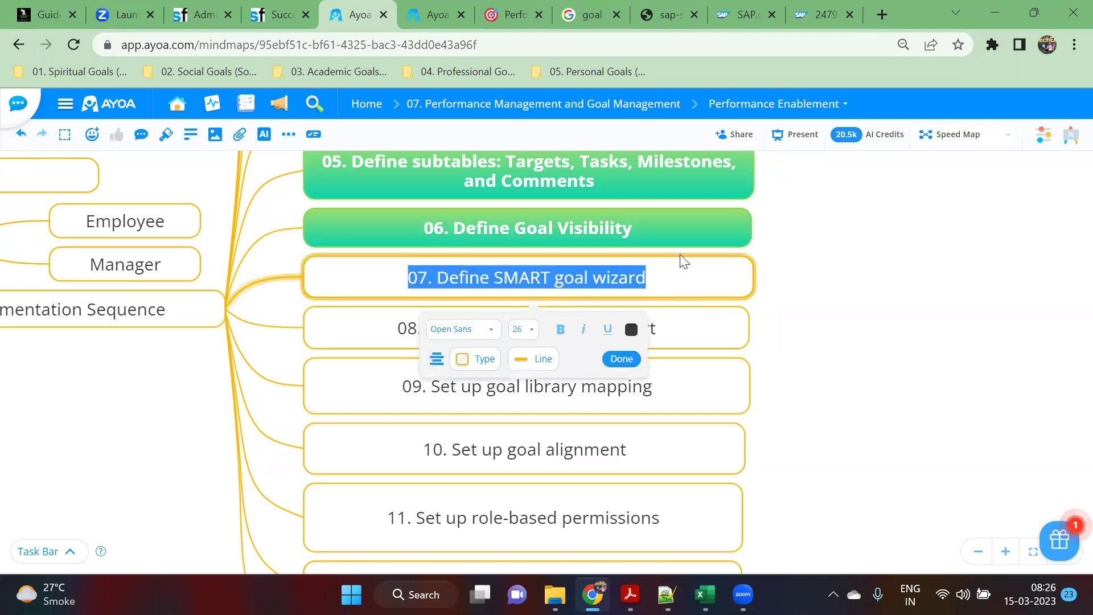
pyautogui.click(928, 281)
pyautogui.doubleClick(487, 283)
pyautogui.click(484, 359)
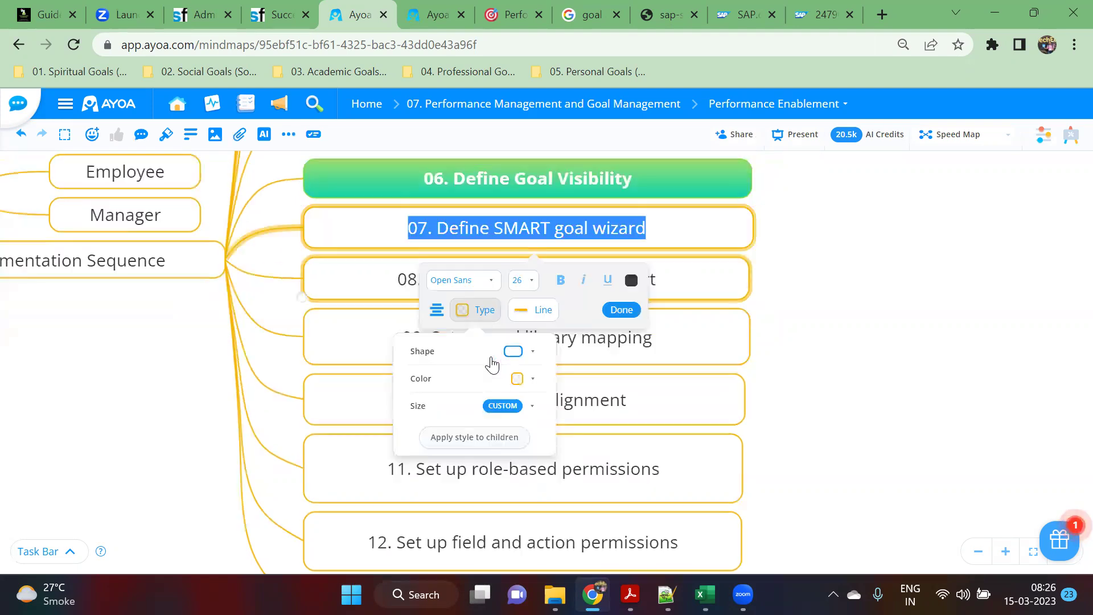
pyautogui.click(518, 380)
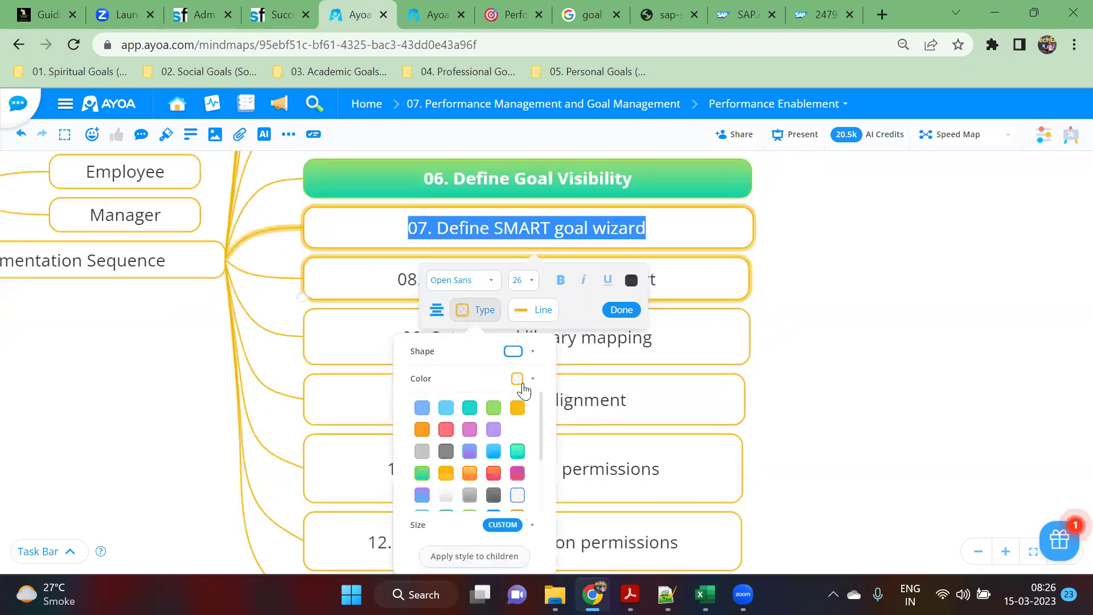
pyautogui.click(421, 472)
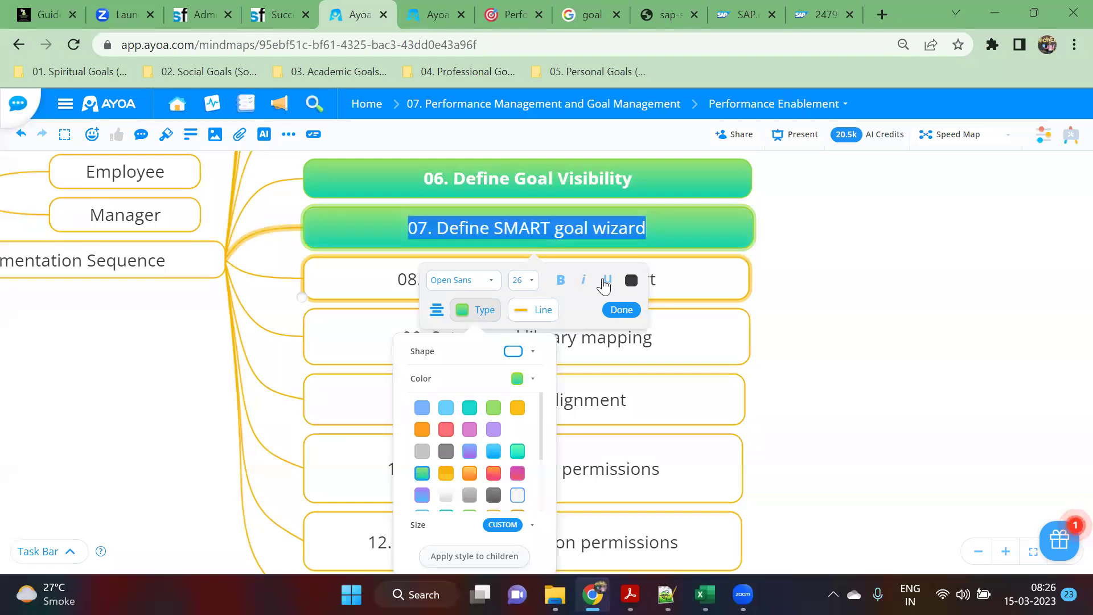
# Step: Make node 07's text bold and white, then finish formatting
pyautogui.click(560, 280)
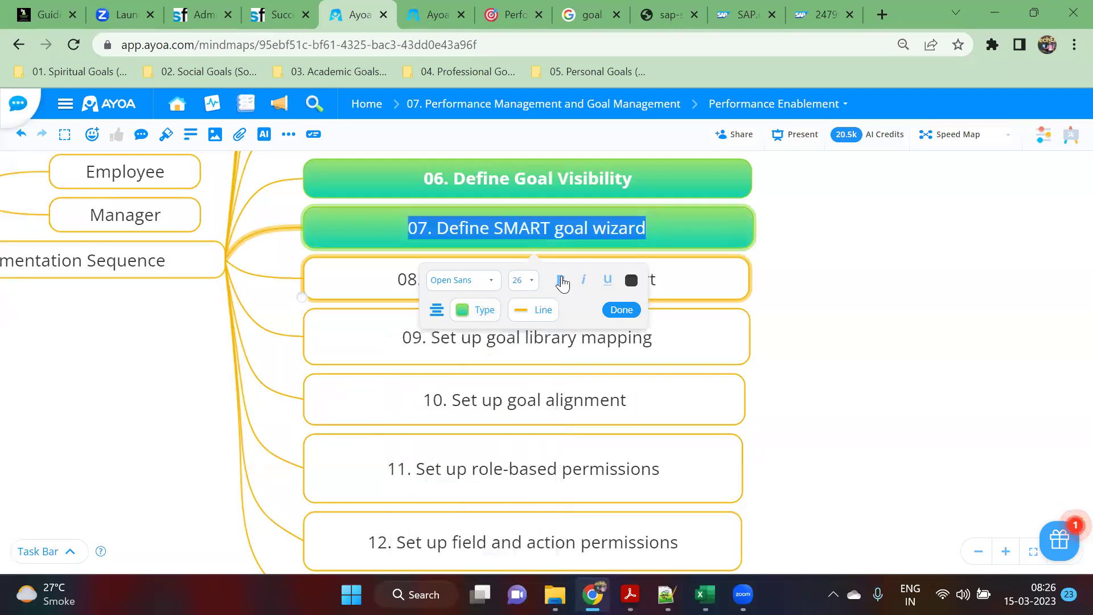
pyautogui.click(630, 280)
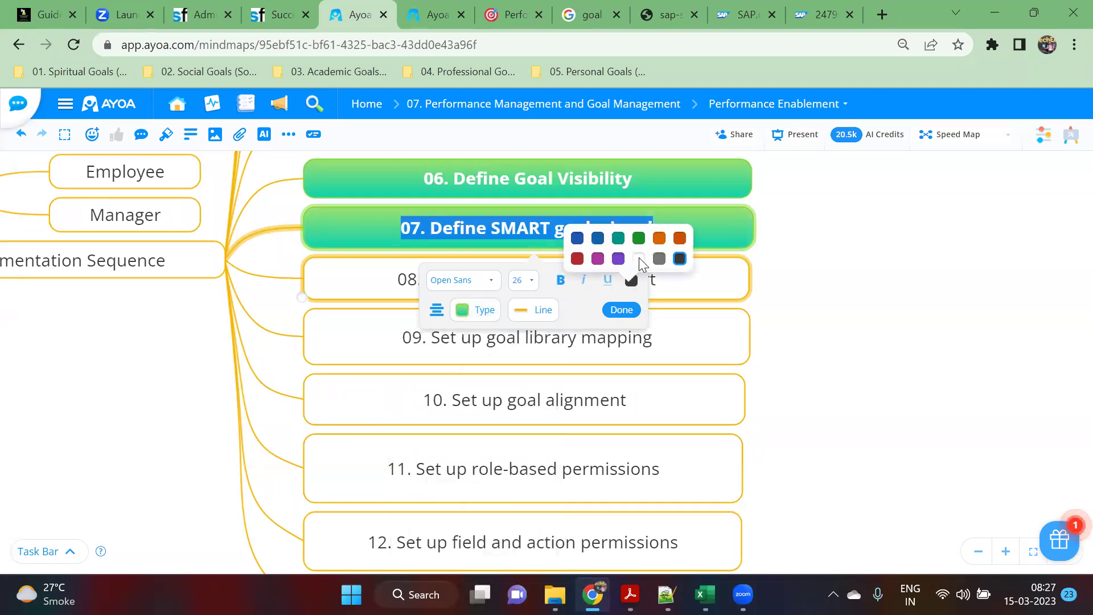
pyautogui.click(643, 259)
pyautogui.click(626, 310)
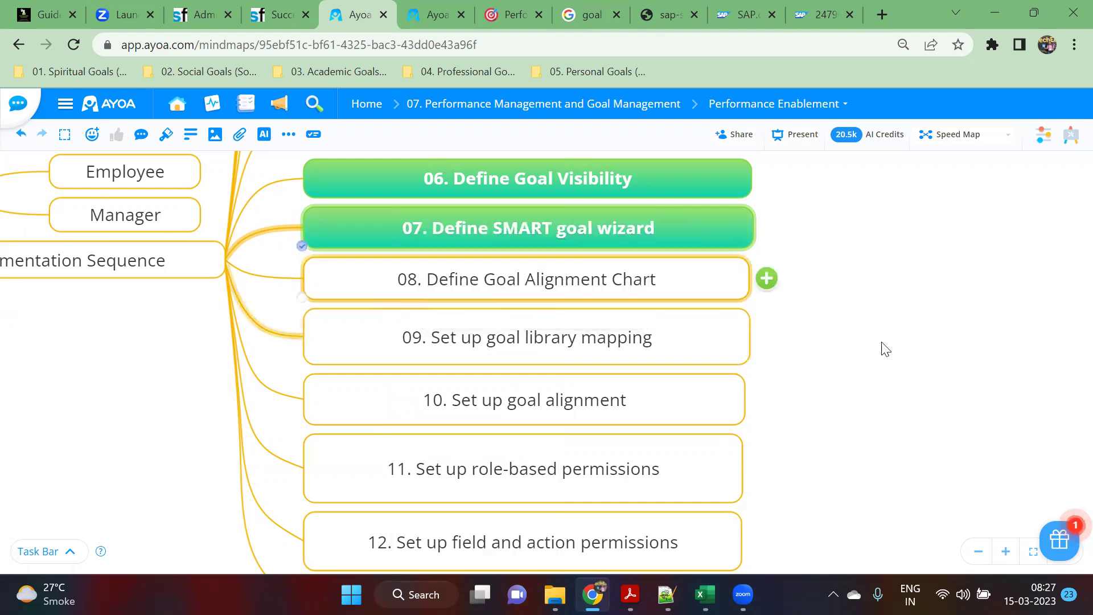
pyautogui.click(902, 388)
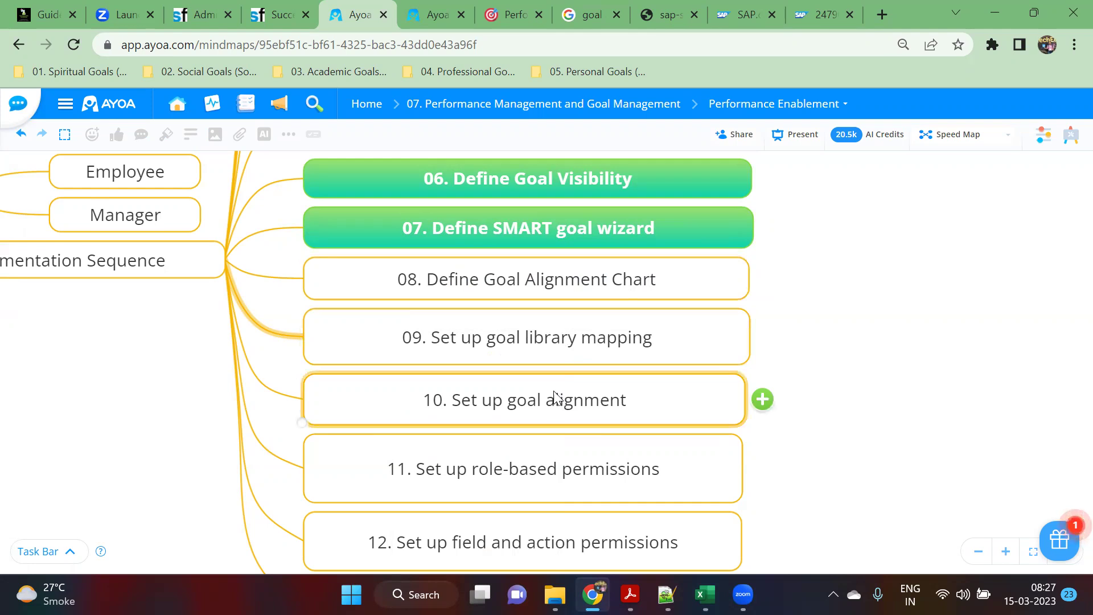
# Step: Scroll the mind map to confirm steps 02–07 are green while 08–13 remain unmarked
pyautogui.scroll(-2, 867, 341)
pyautogui.scroll(-1, 870, 269)
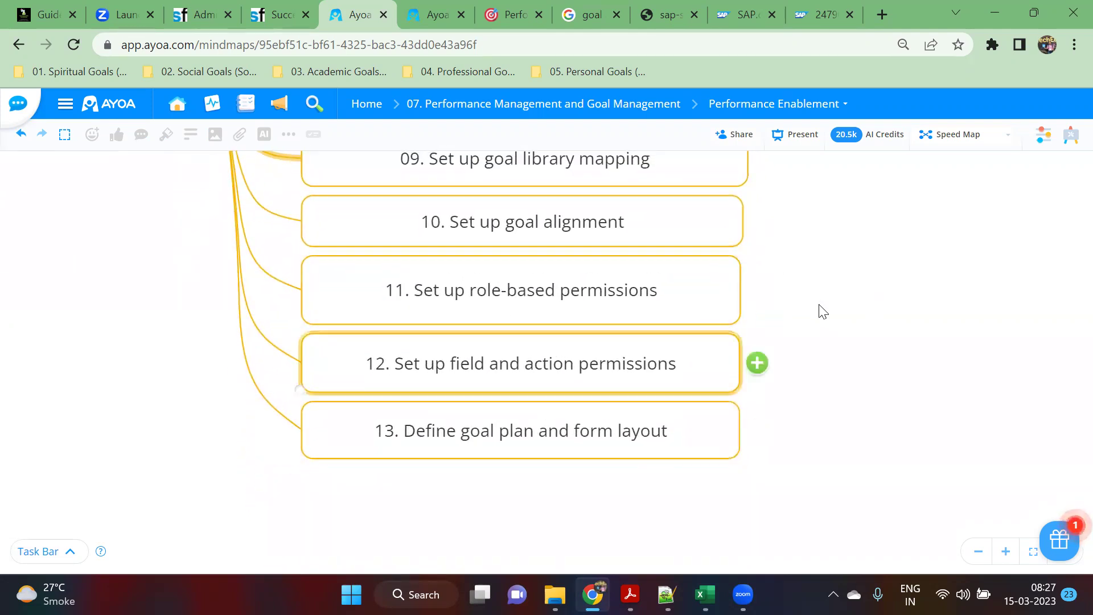
pyautogui.scroll(3, 831, 415)
pyautogui.scroll(-2, 860, 300)
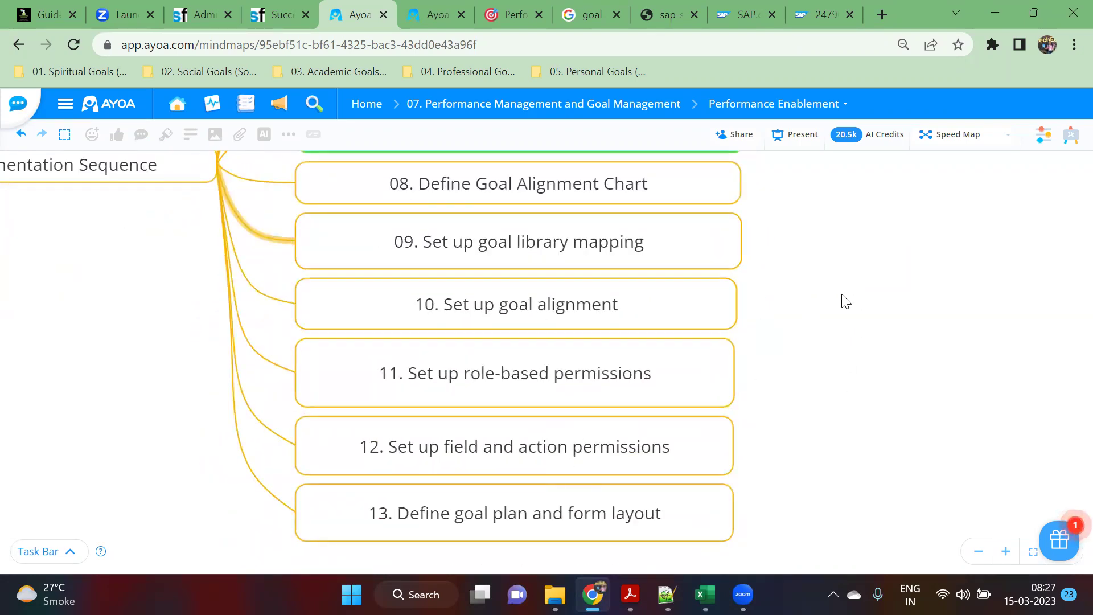
pyautogui.scroll(2, 842, 297)
pyautogui.scroll(-4, 956, 300)
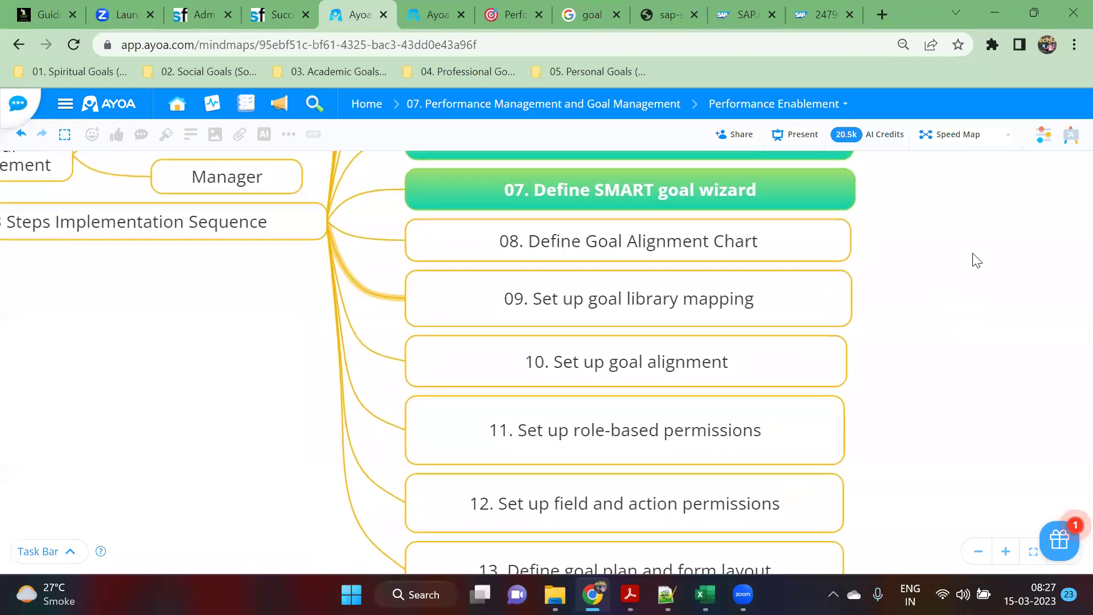
pyautogui.scroll(2, 250, 314)
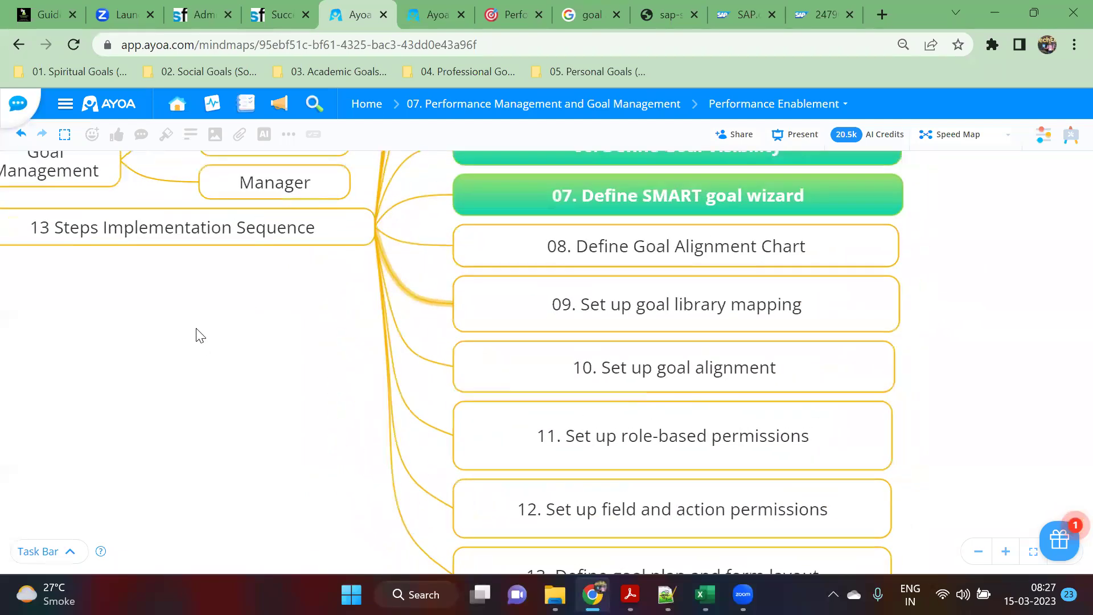
pyautogui.scroll(1, 847, 181)
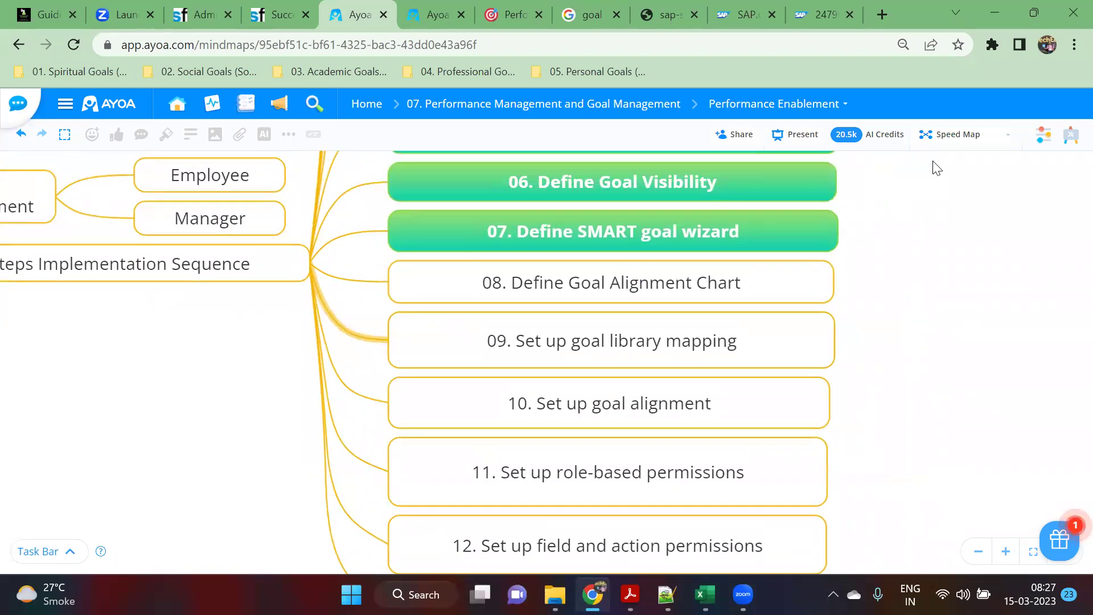
pyautogui.scroll(3, 900, 325)
pyautogui.scroll(1, 888, 364)
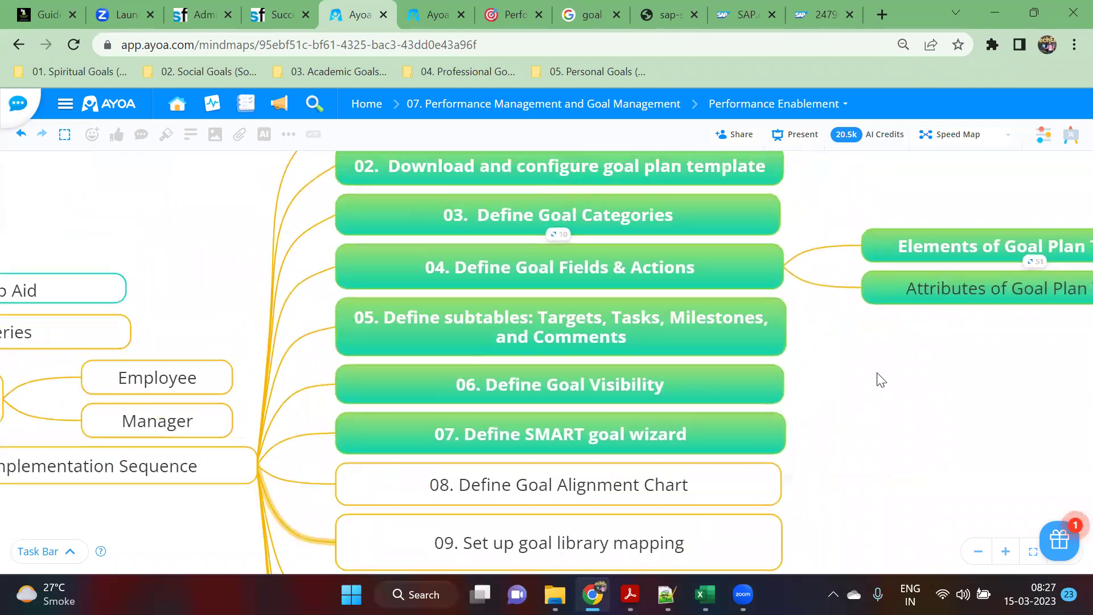
pyautogui.scroll(-1, 877, 372)
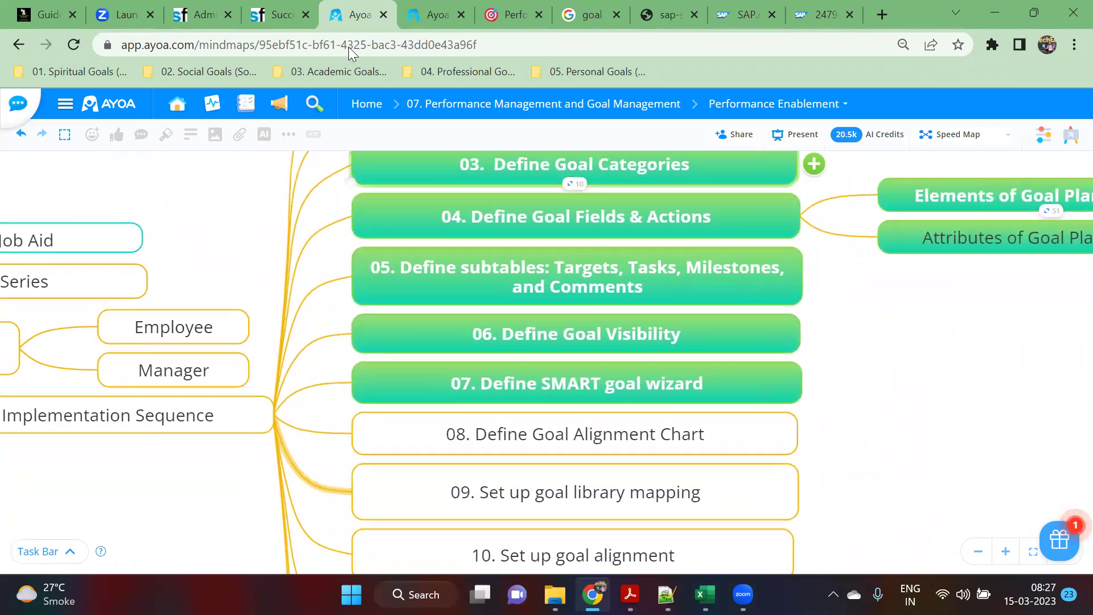
# Step: Go back via the SuccessFactors browser tabs to the ADMIN role's Objectives permission settings
pyautogui.click(202, 14)
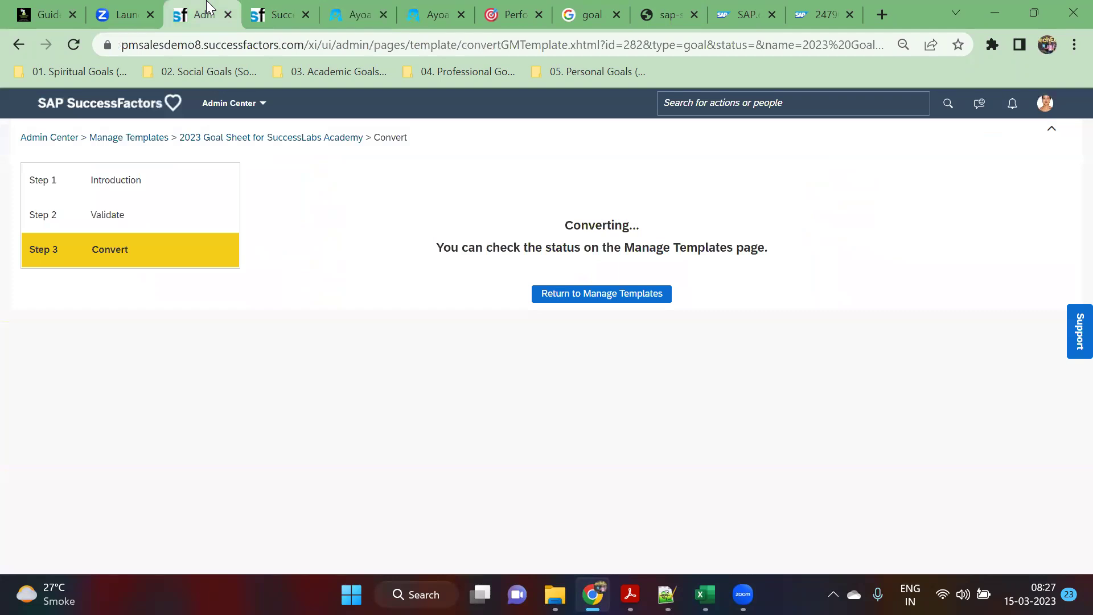
pyautogui.click(270, 12)
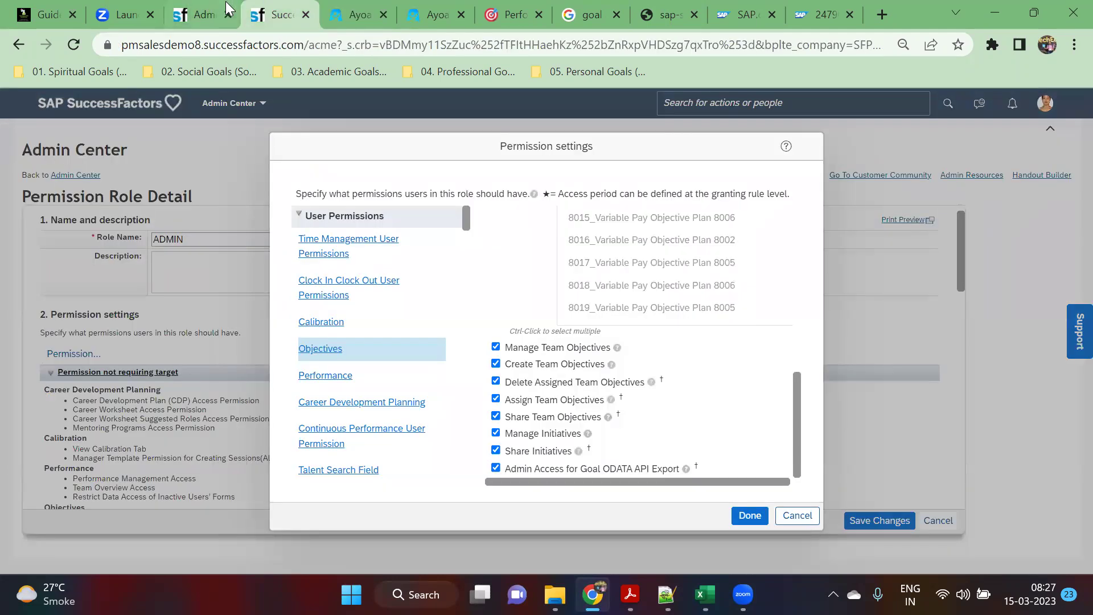